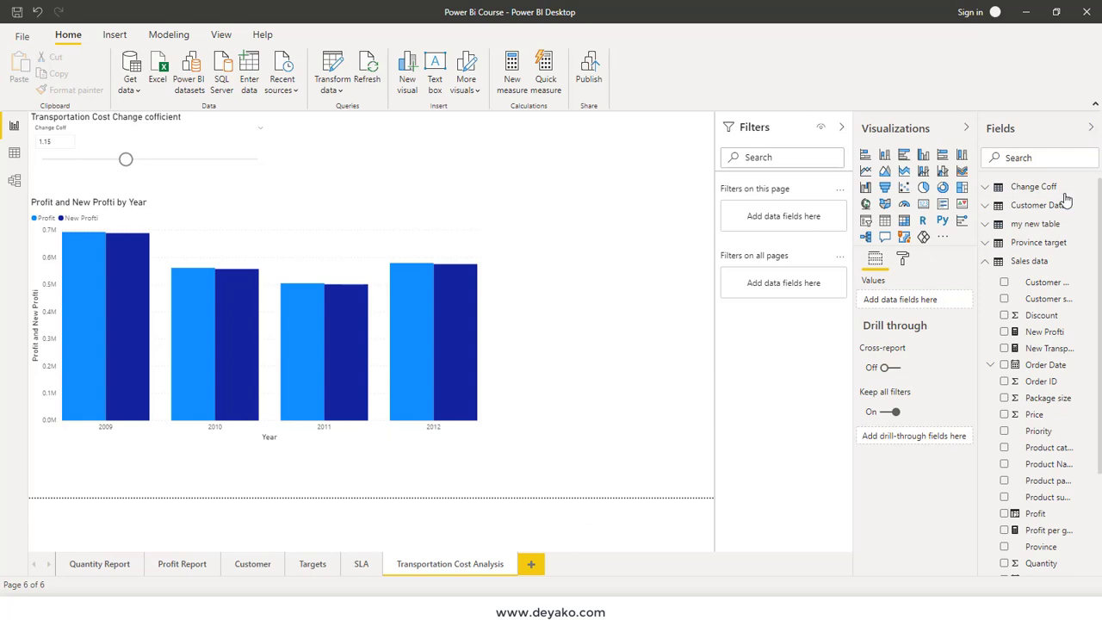
Step: Collapse the Sales data and Sent SLA field lists, then add a new page named 'Q & A'
left_click(988, 261)
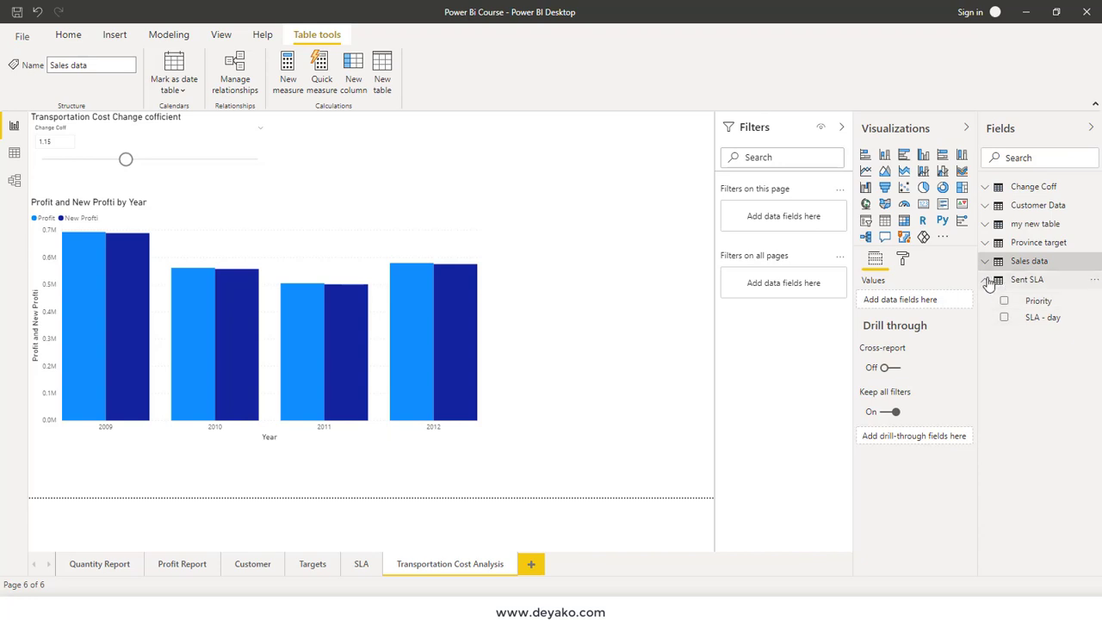
left_click(989, 281)
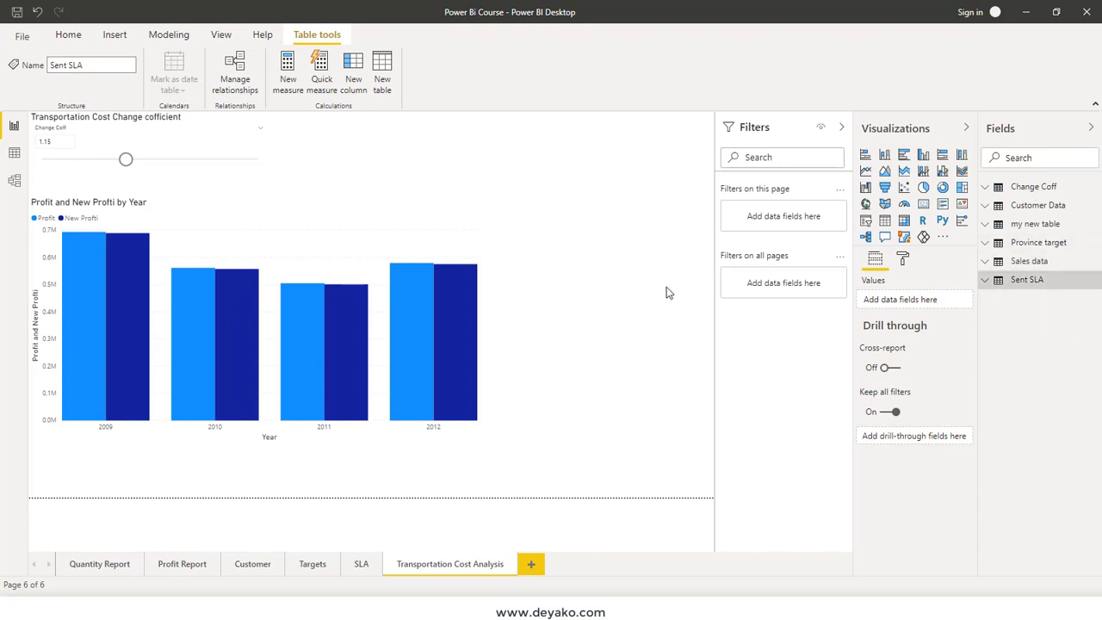
left_click(532, 565)
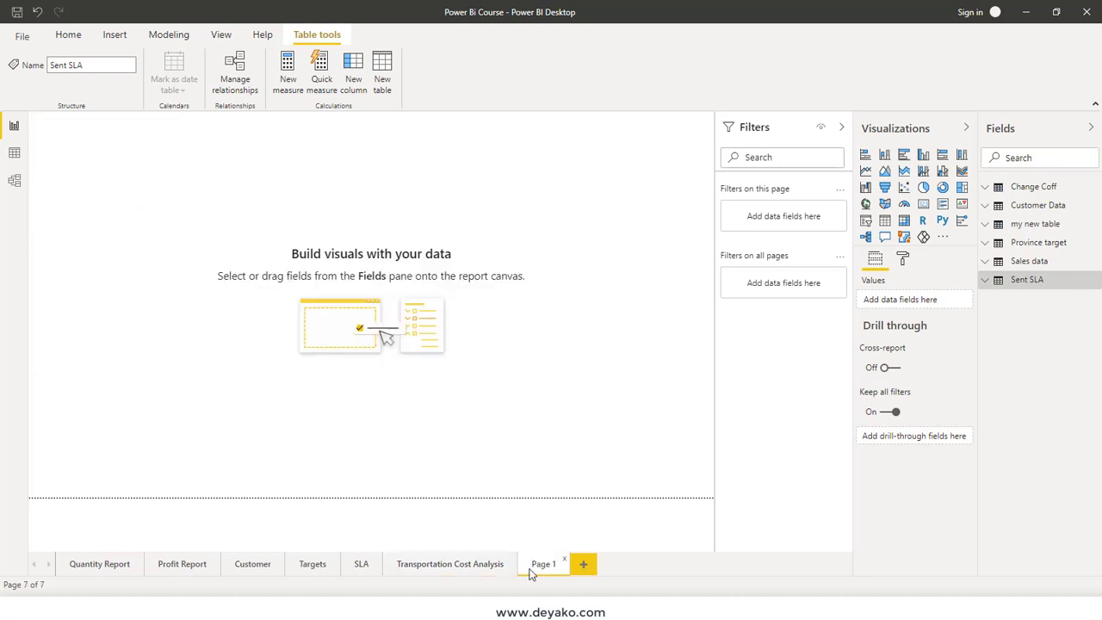
double_click(530, 568)
type("q")
left_click(495, 397)
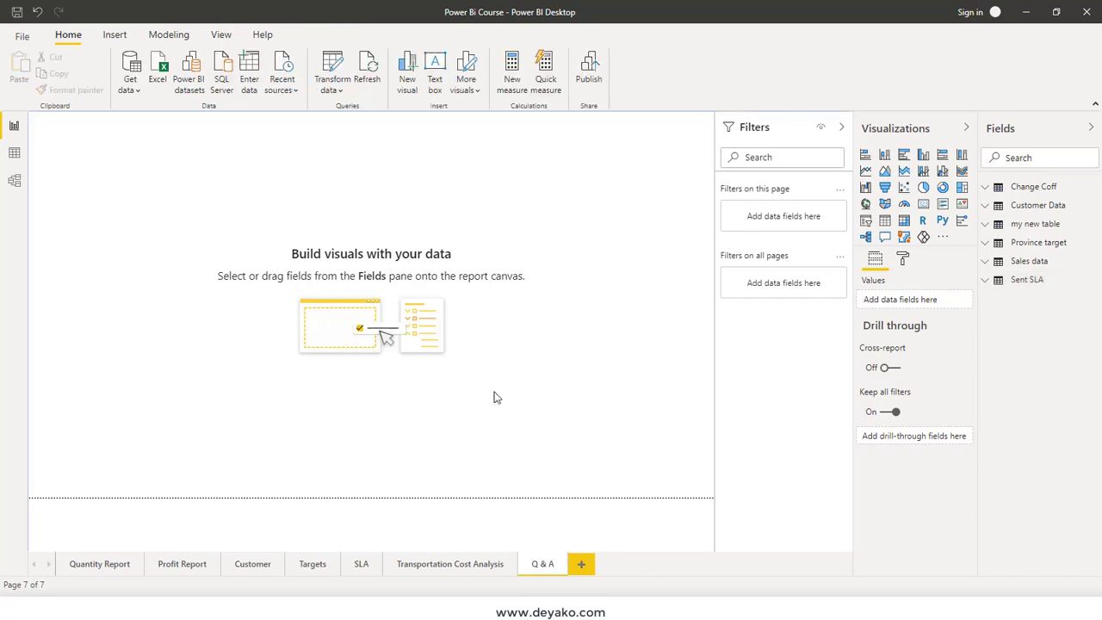
left_click(148, 38)
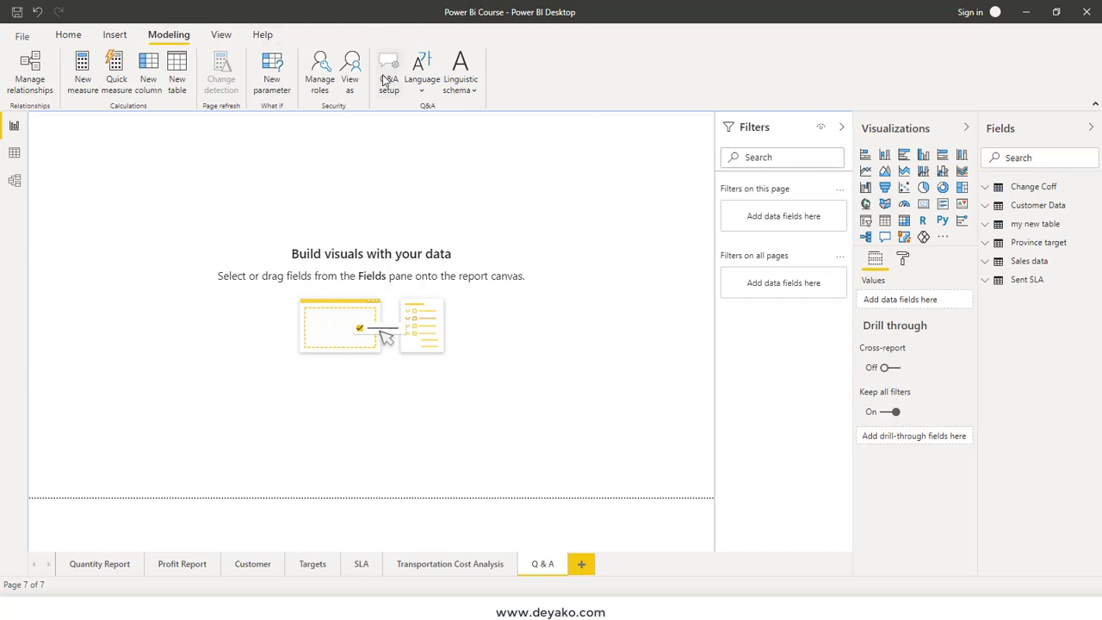
Step: Insert a Q&A visual, enlarge it on the canvas, and show all ten suggested questions
double_click(277, 197)
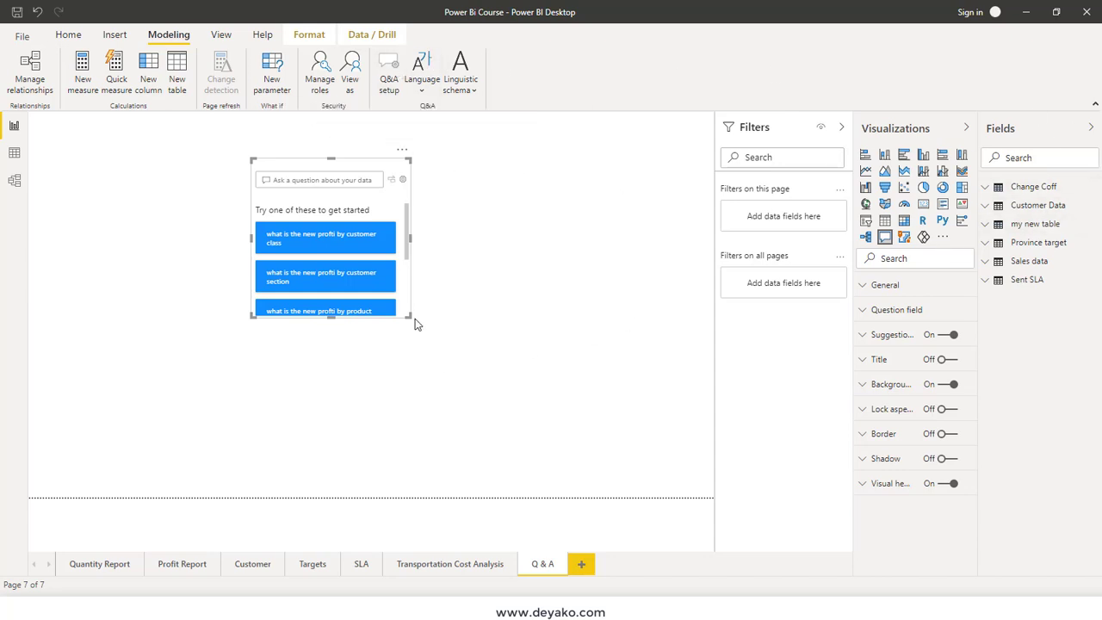
left_click(114, 35)
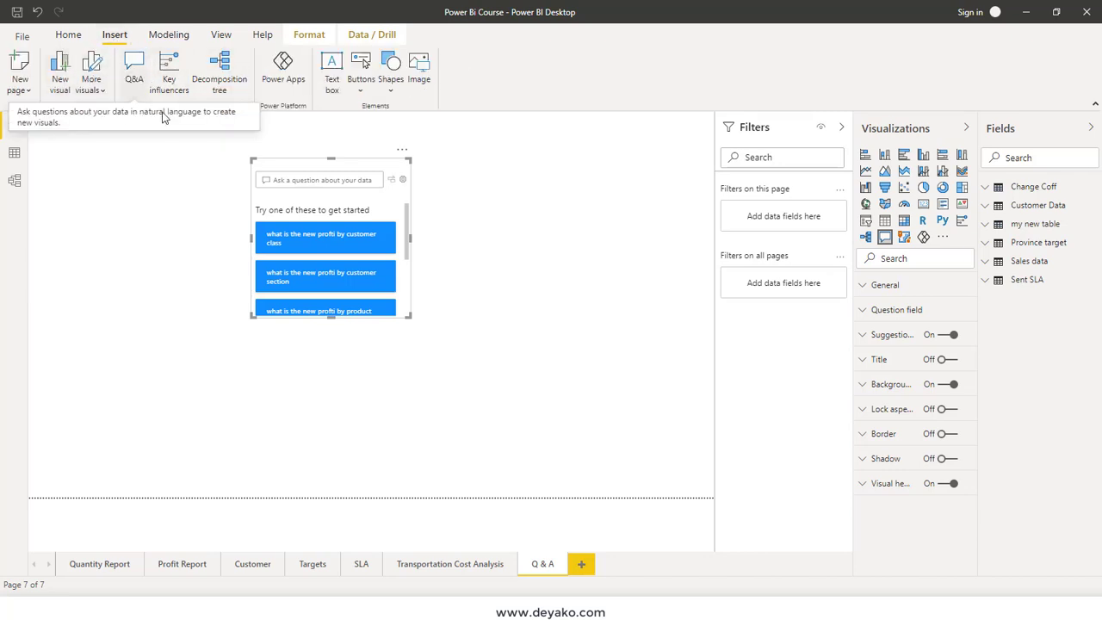
left_click_drag(414, 320, 573, 402)
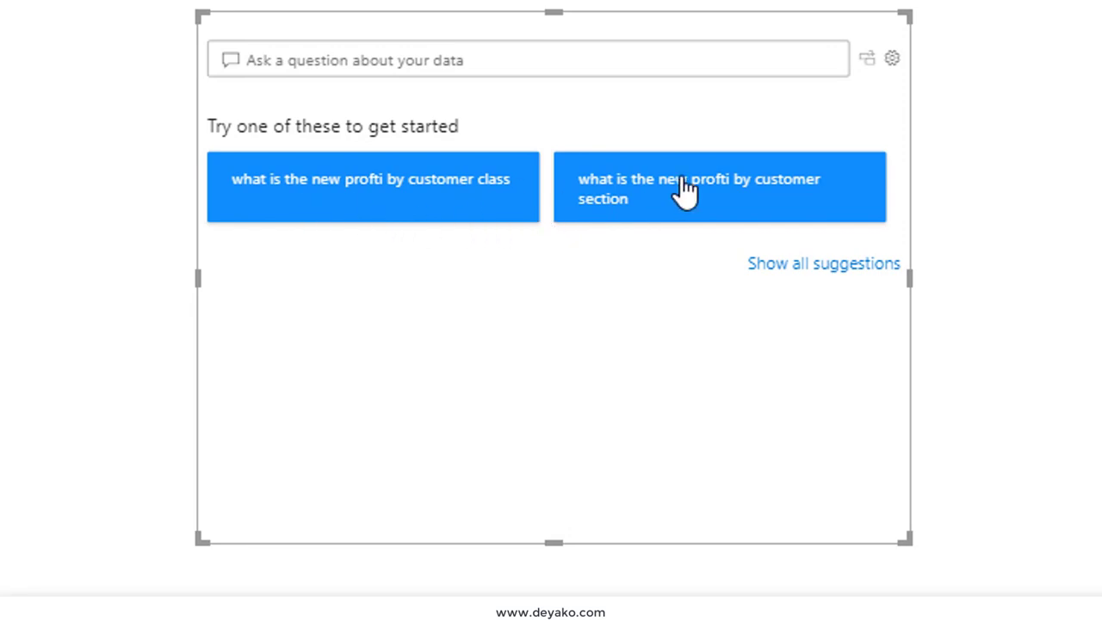
left_click(851, 264)
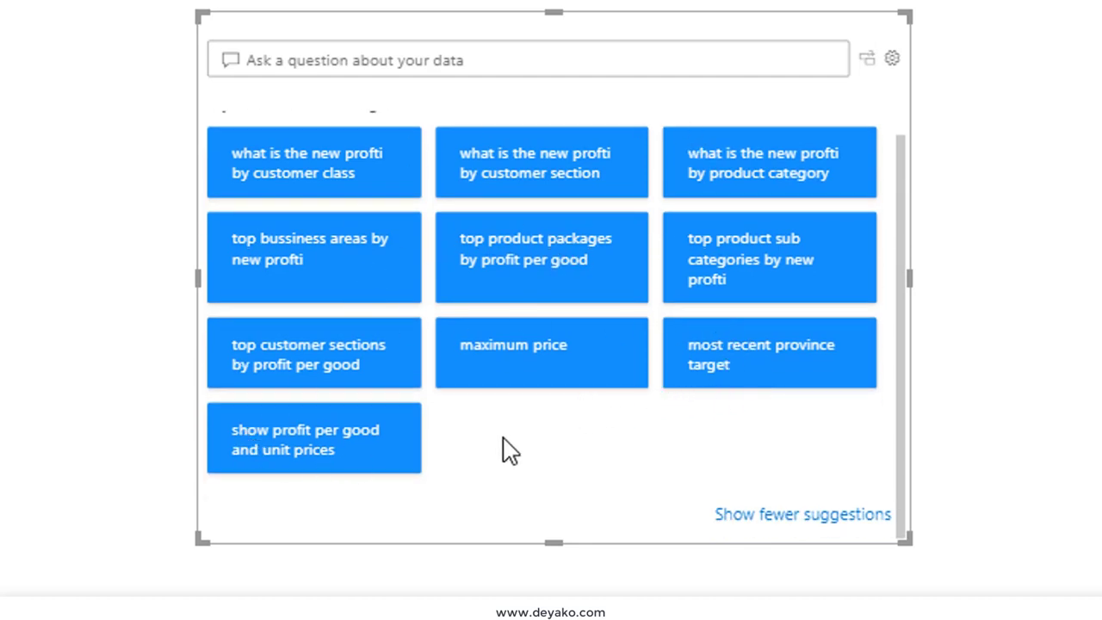
Step: Ask the Q&A visual 'what is profit per product name'
left_click(293, 67)
type("what isprofit")
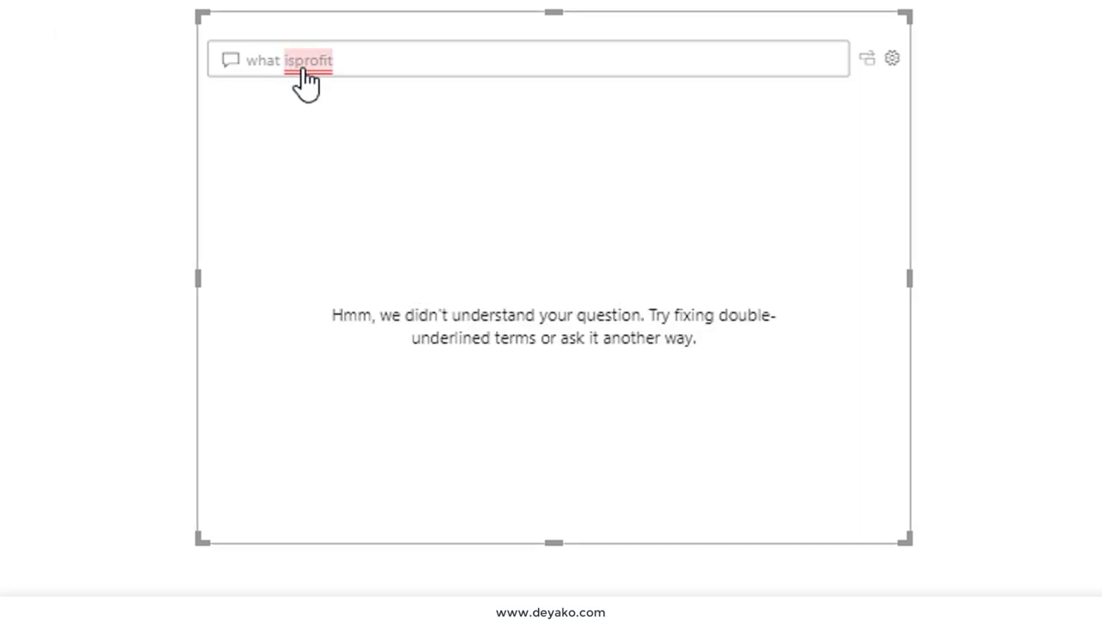
key("BackSpace")
key("BackSpace")
key("BackSpace")
key("BackSpace")
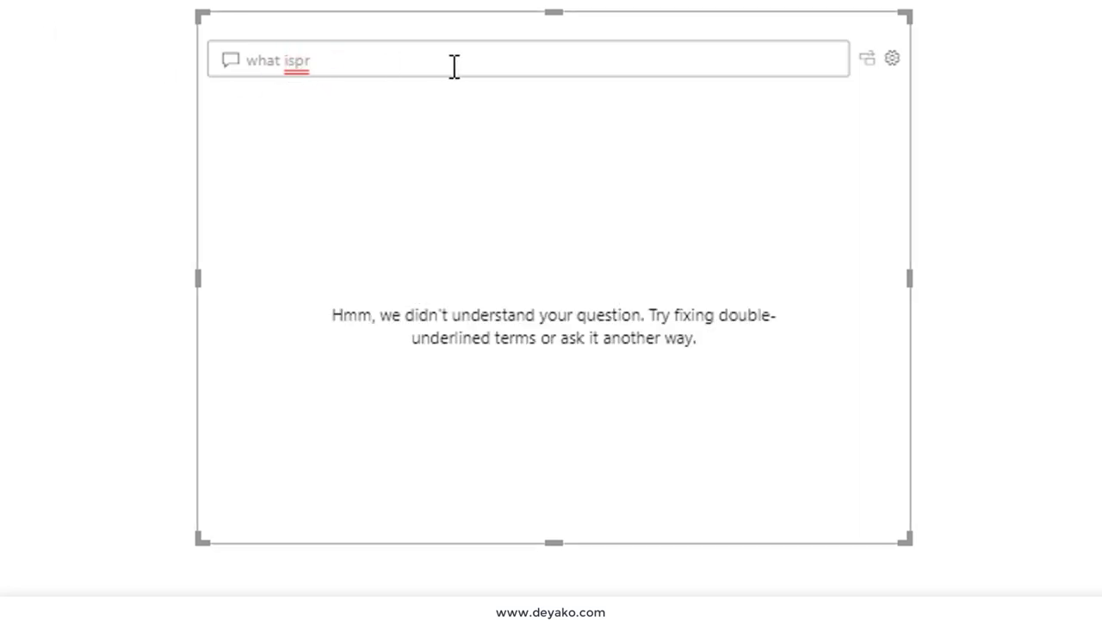
key("BackSpace")
key("BackSpace")
type("pr")
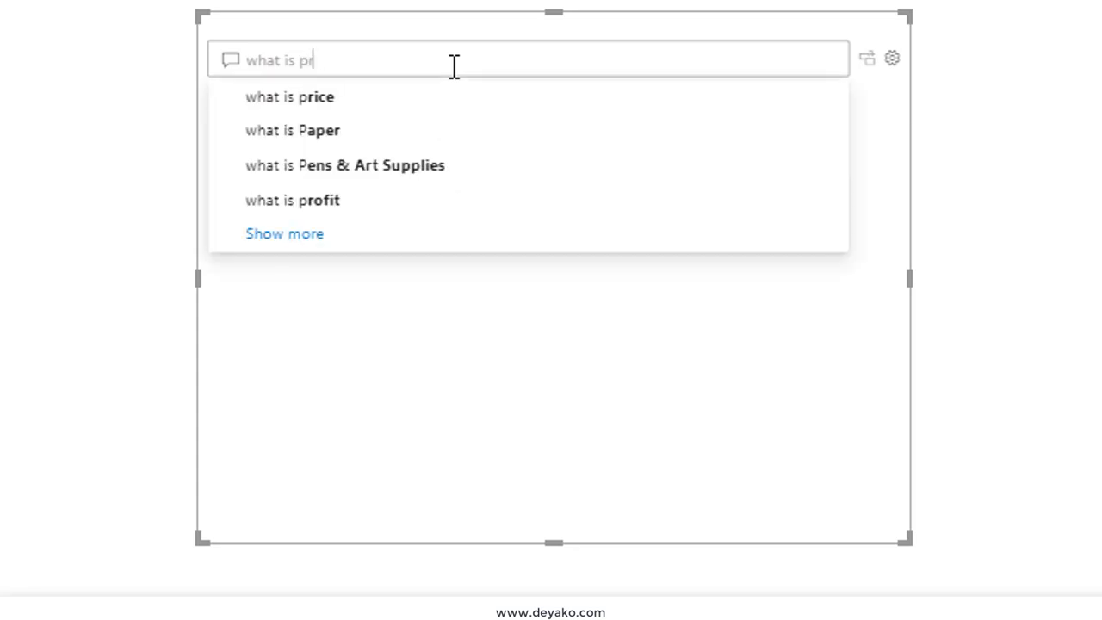
type("ofit per p")
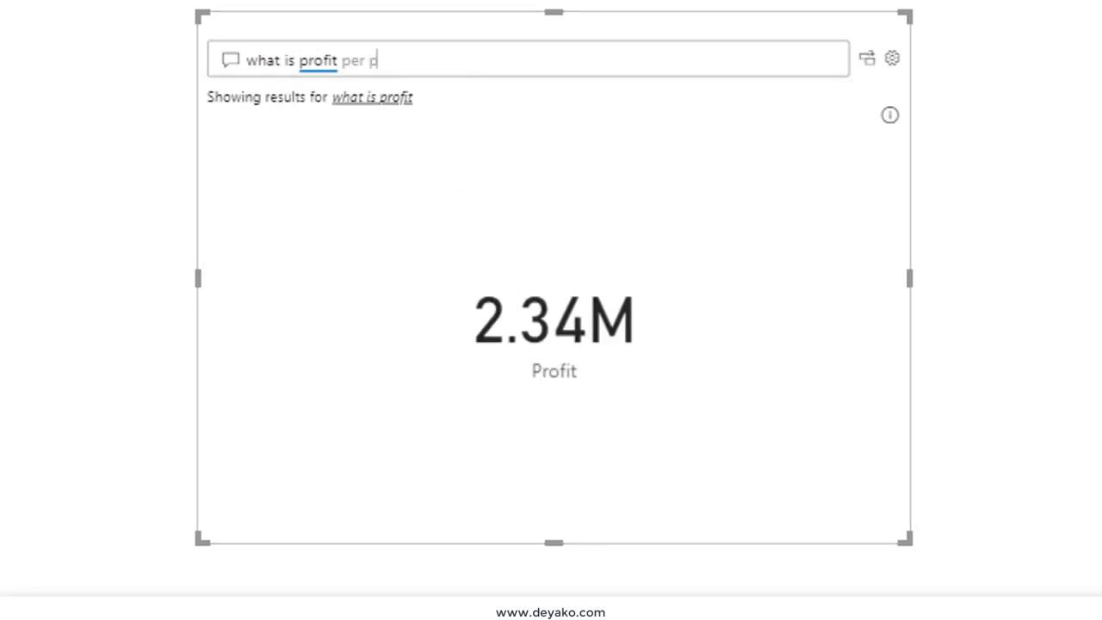
type("roduct ")
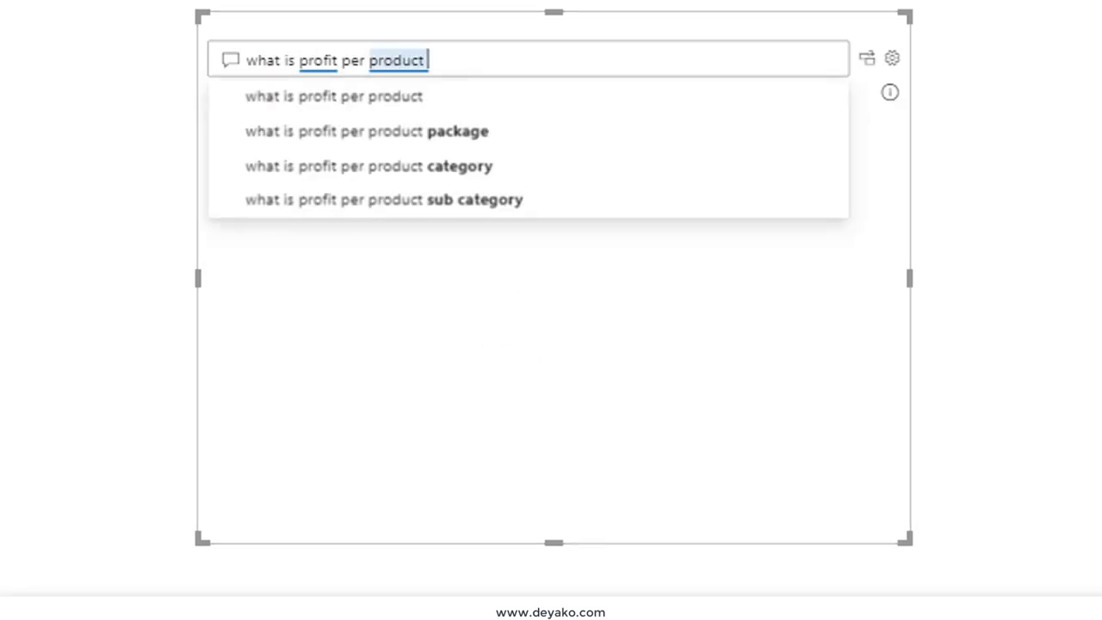
type("nam")
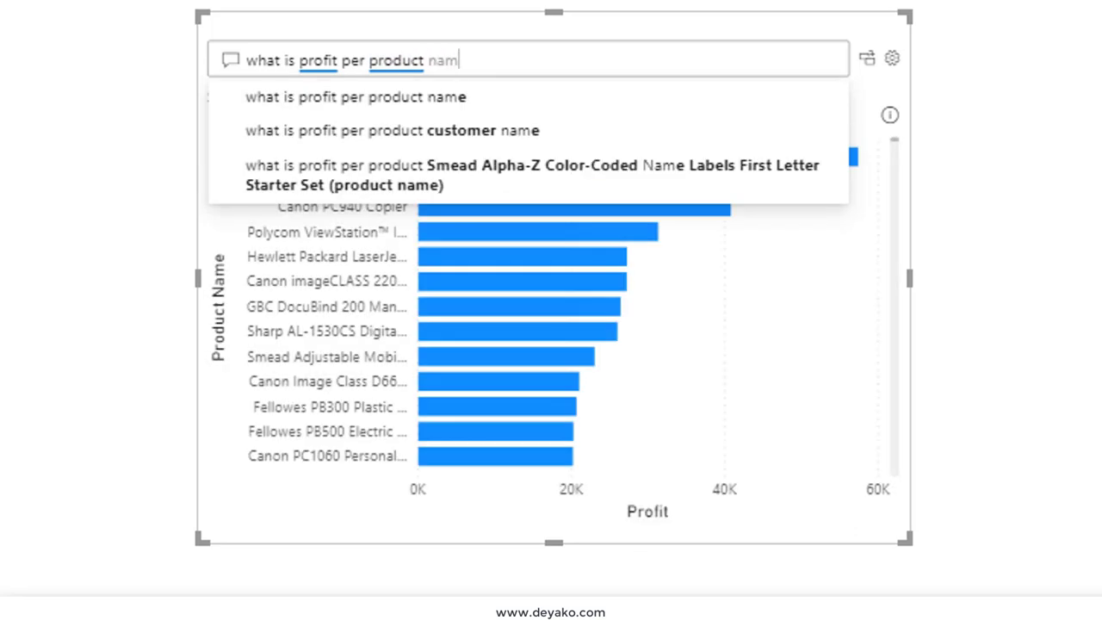
left_click(463, 105)
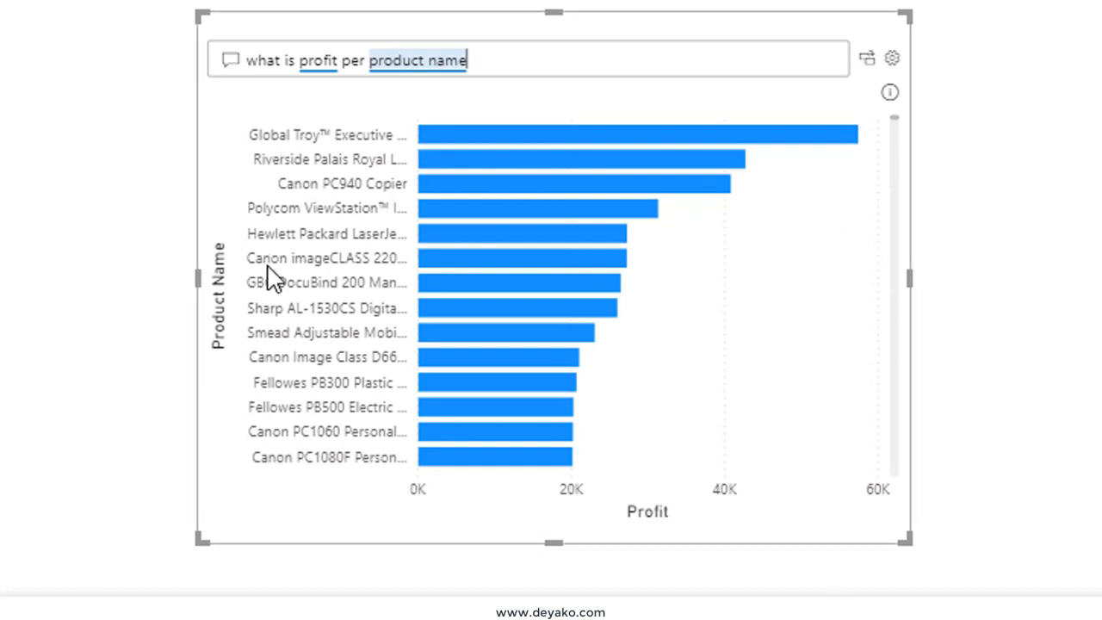
Step: Switch the question's profit term to 'profit per good' to chart it by product name
left_click(310, 73)
left_click(301, 59)
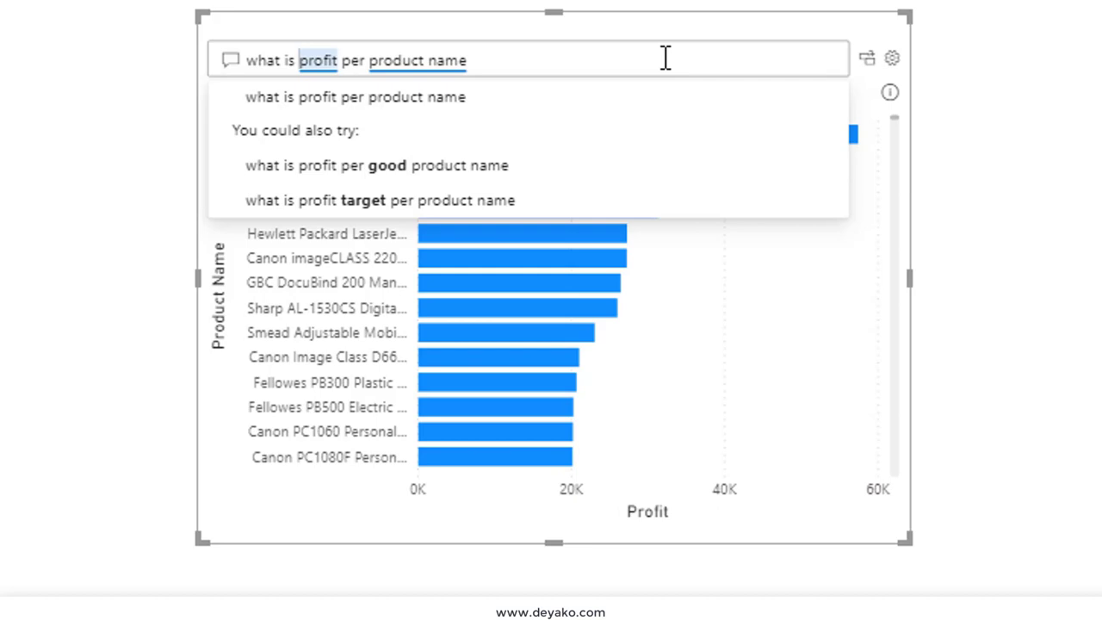
left_click(402, 166)
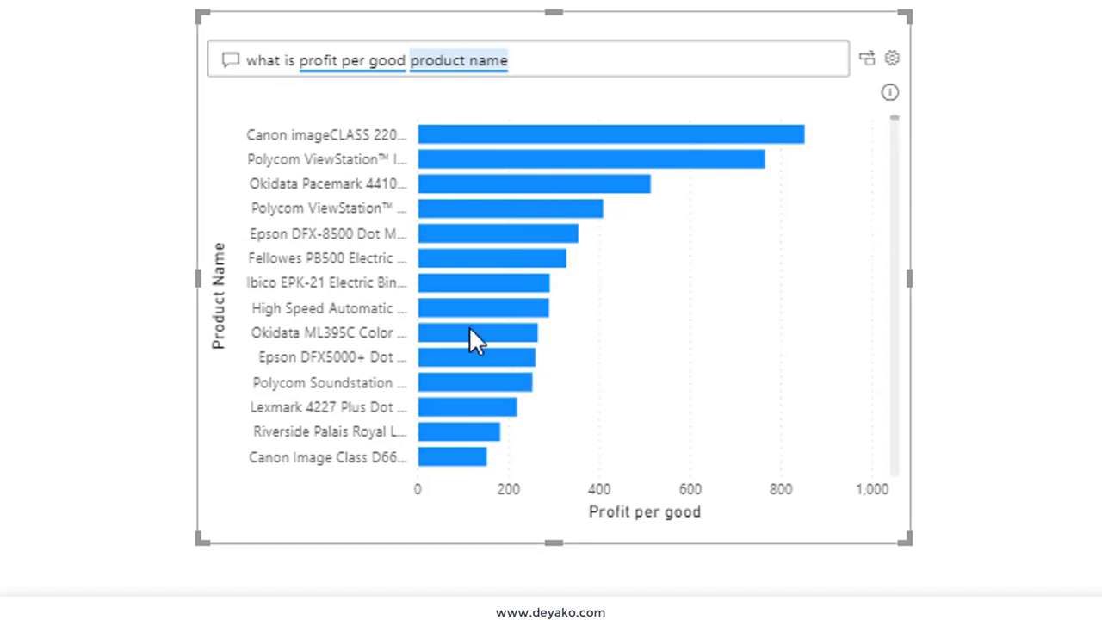
Step: Change the question to 'what is top profit per good product names' to chart the top ten products
left_click(295, 62)
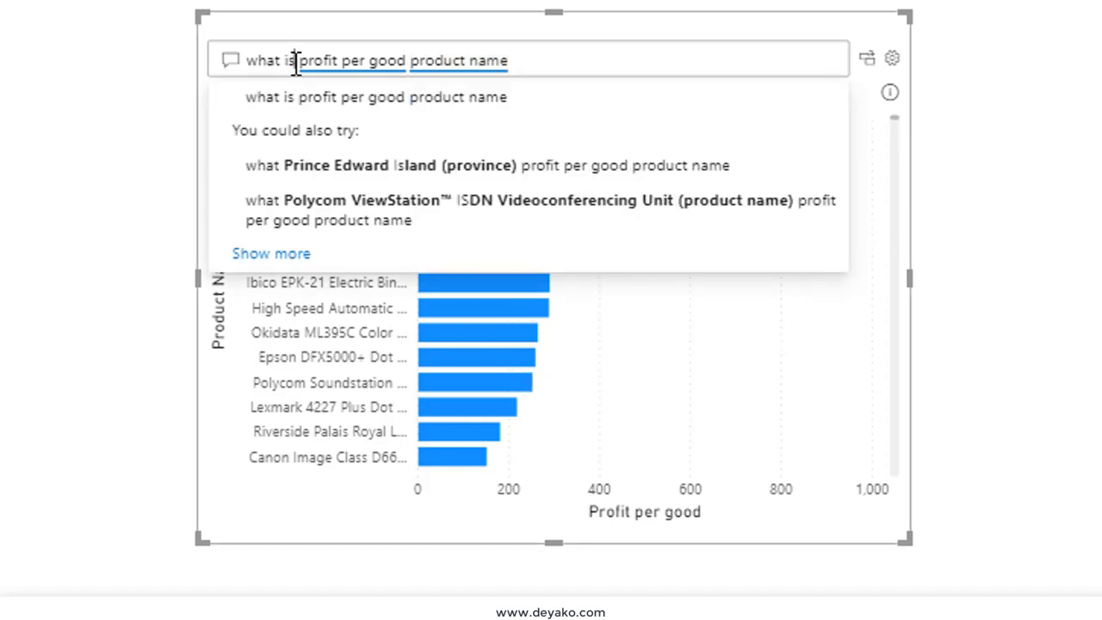
type("top")
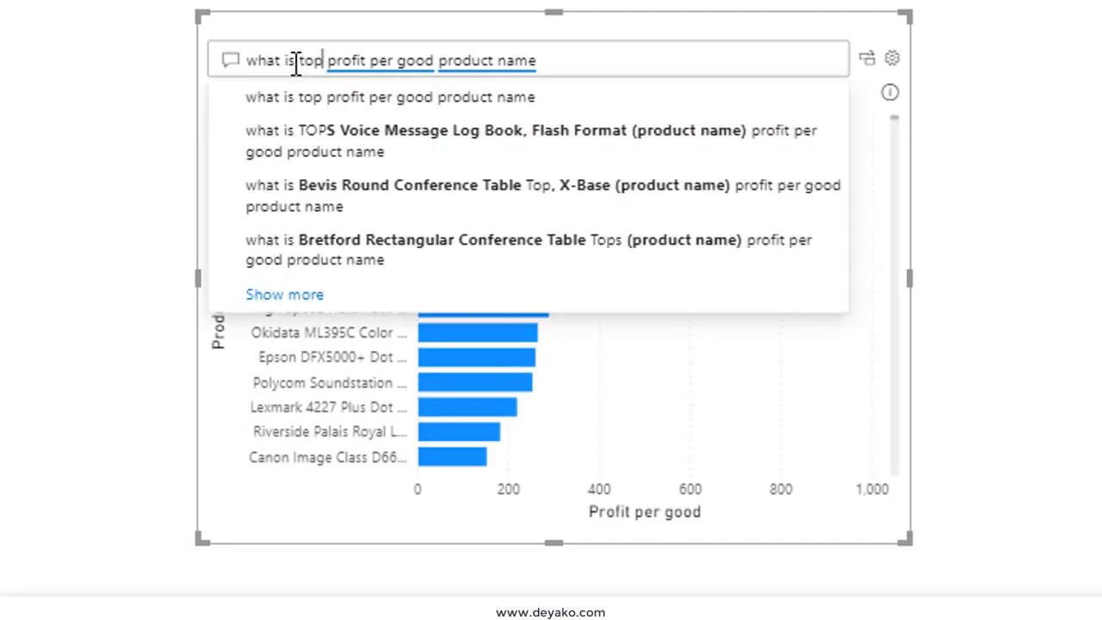
left_click(574, 64)
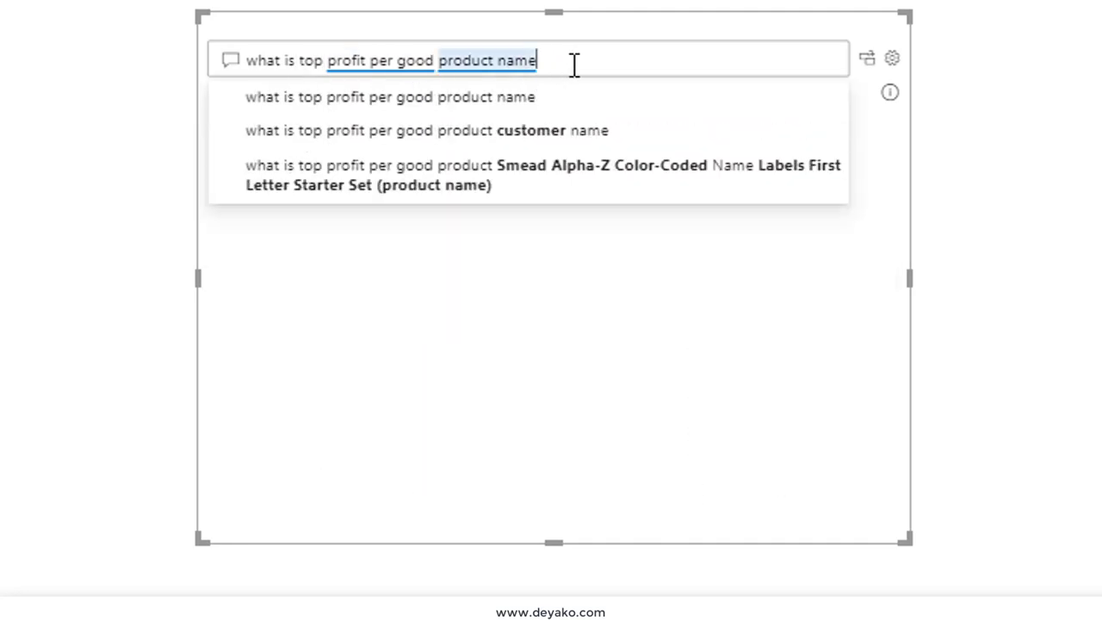
key("Return")
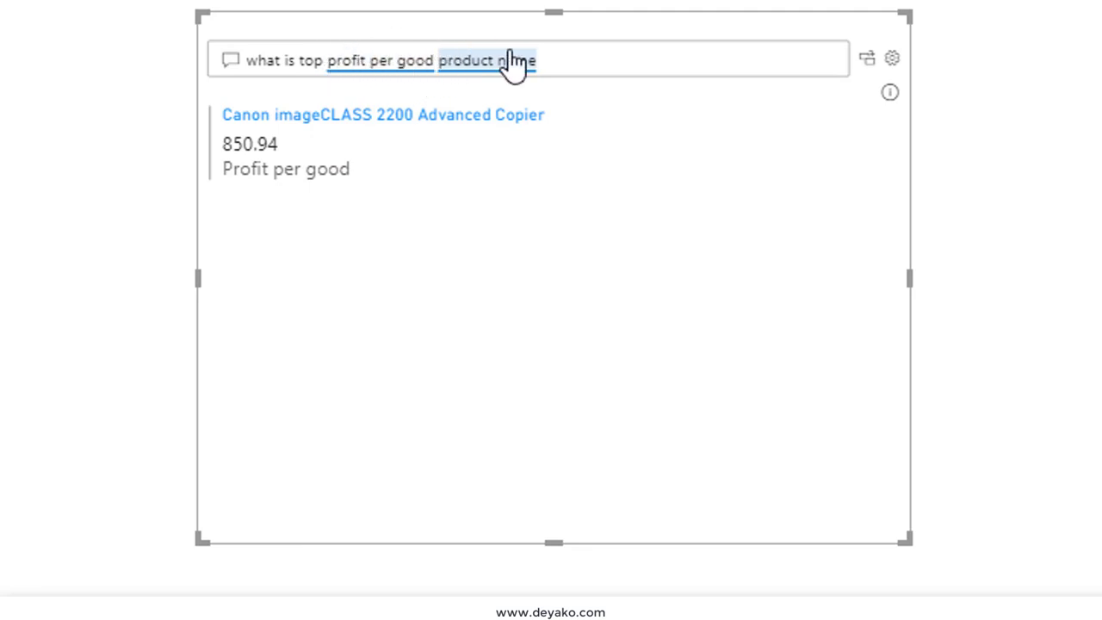
type("s")
key("Return")
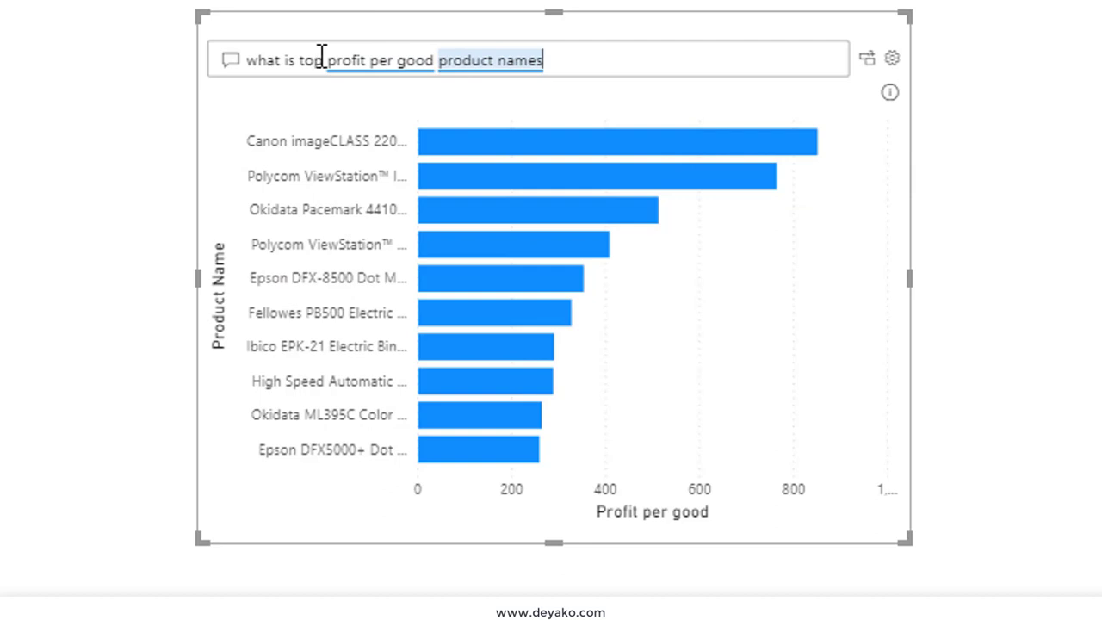
Step: Ask 'what is profit per items', interpreting items as product names
left_click_drag(327, 58, 437, 61)
type("what ")
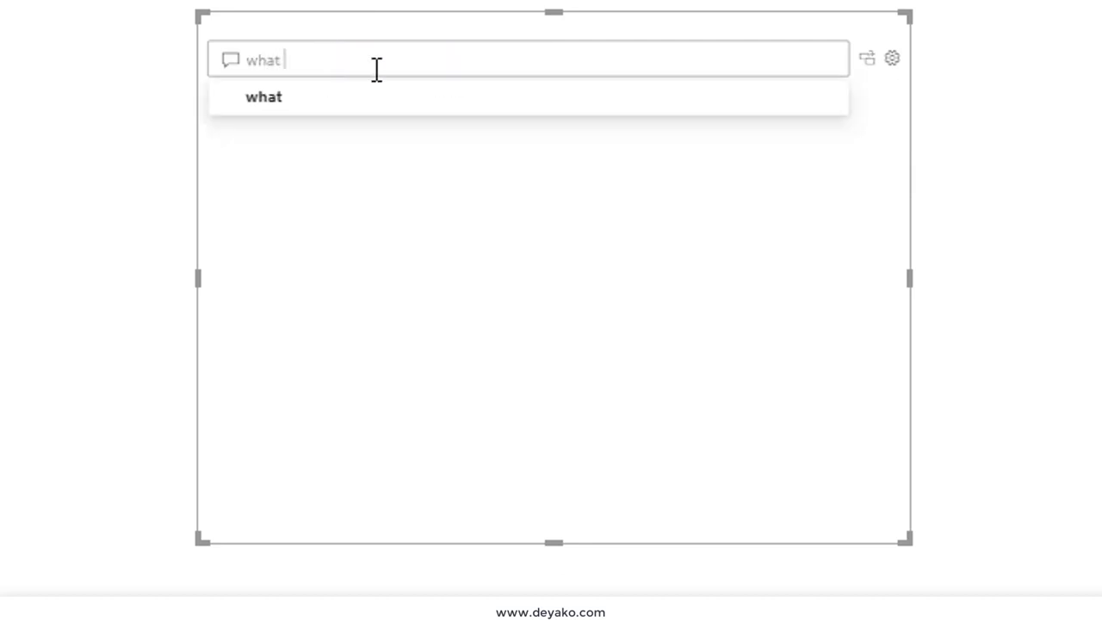
type("is pr")
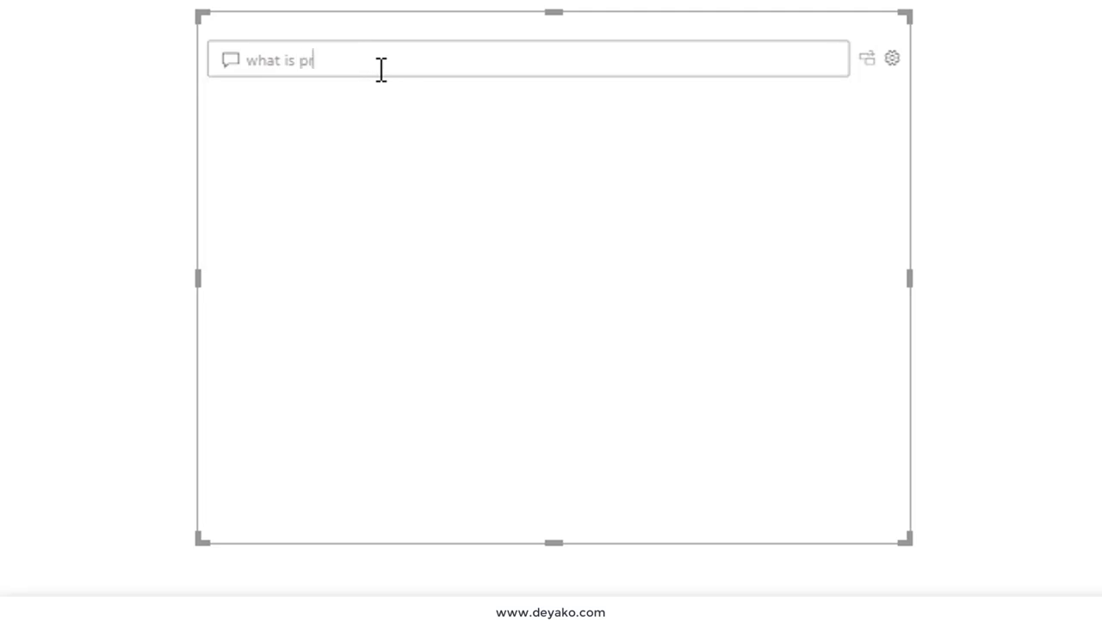
type("ofit per")
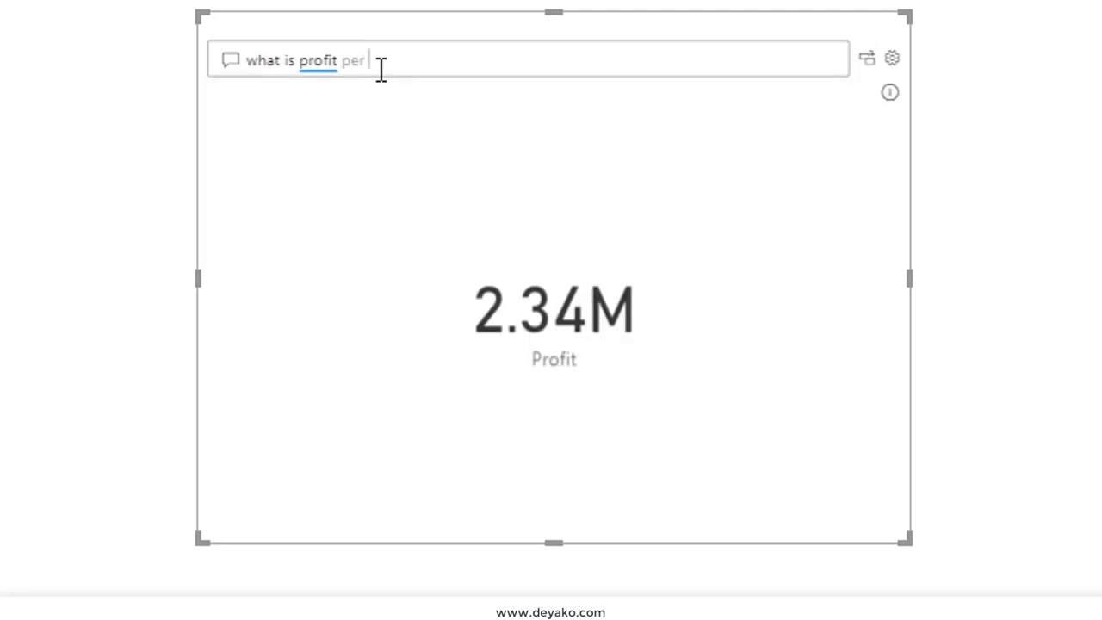
type(" p")
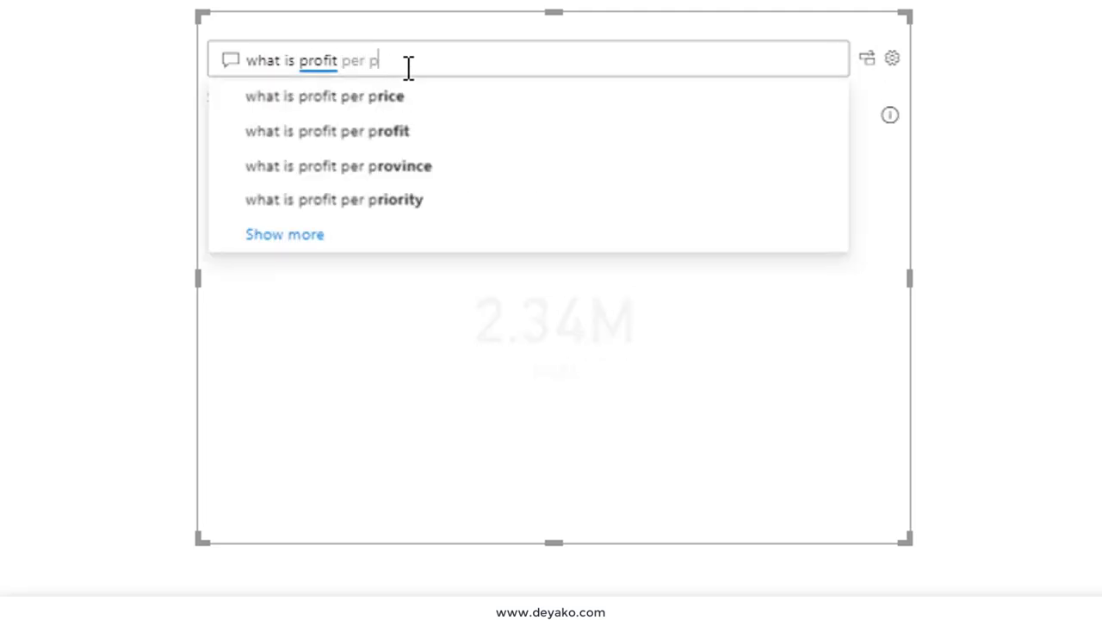
key("BackSpace")
type("item")
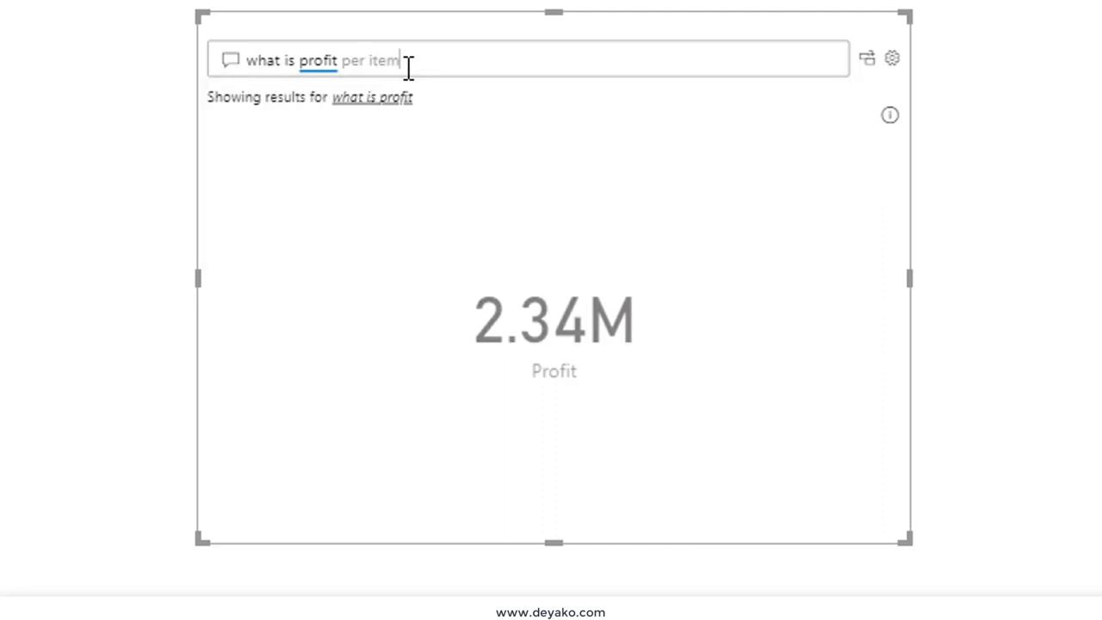
type("s")
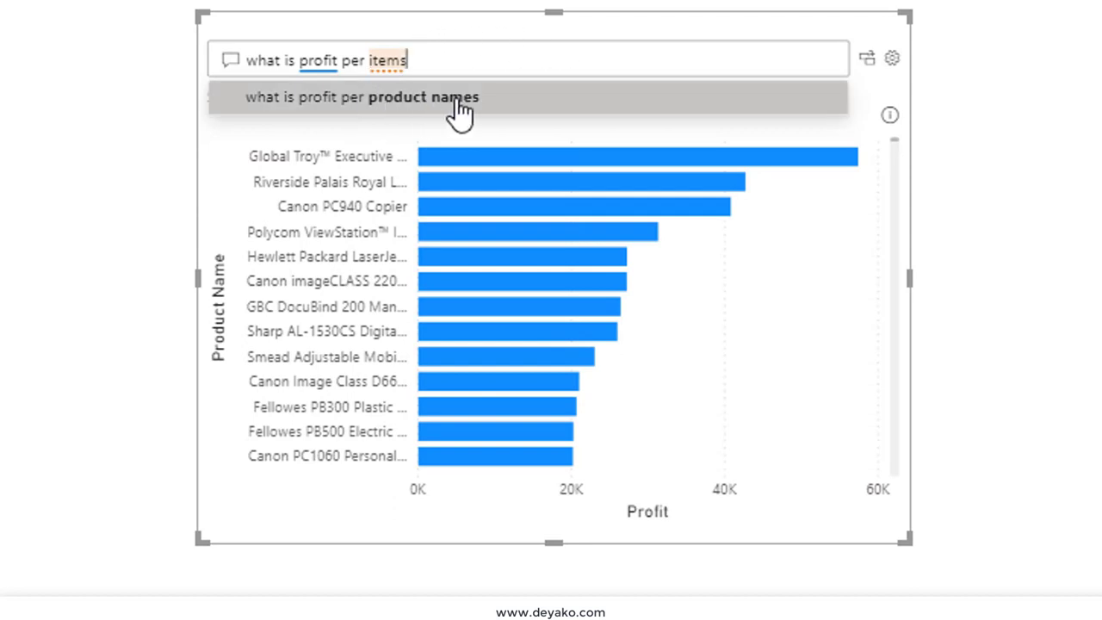
left_click(376, 153)
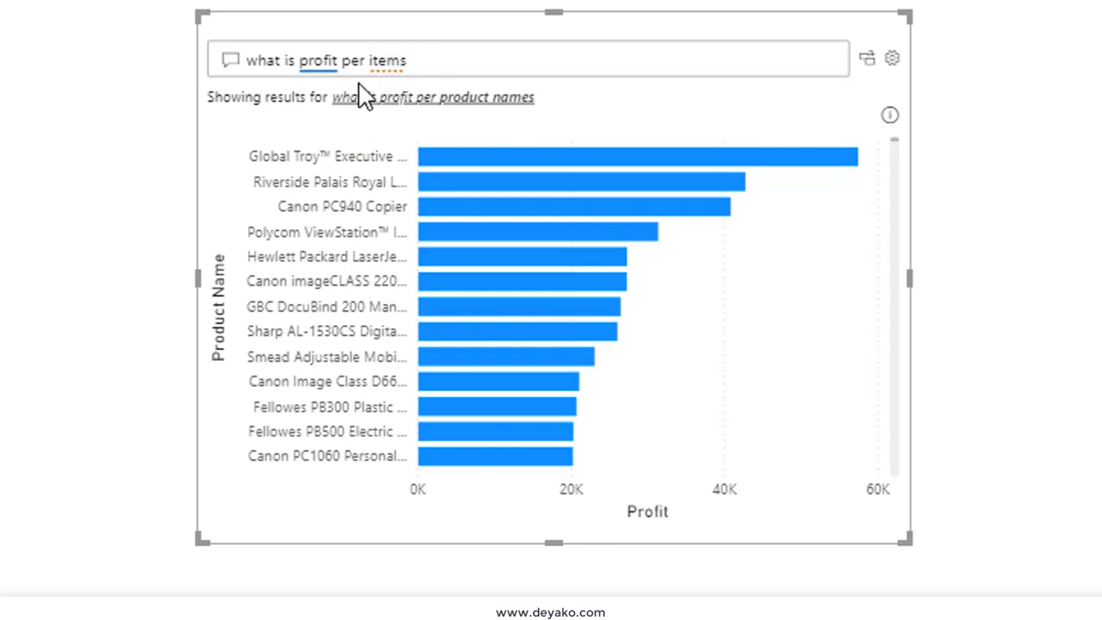
Step: Correct the misspelled word 'profit' in the question
left_click(455, 69)
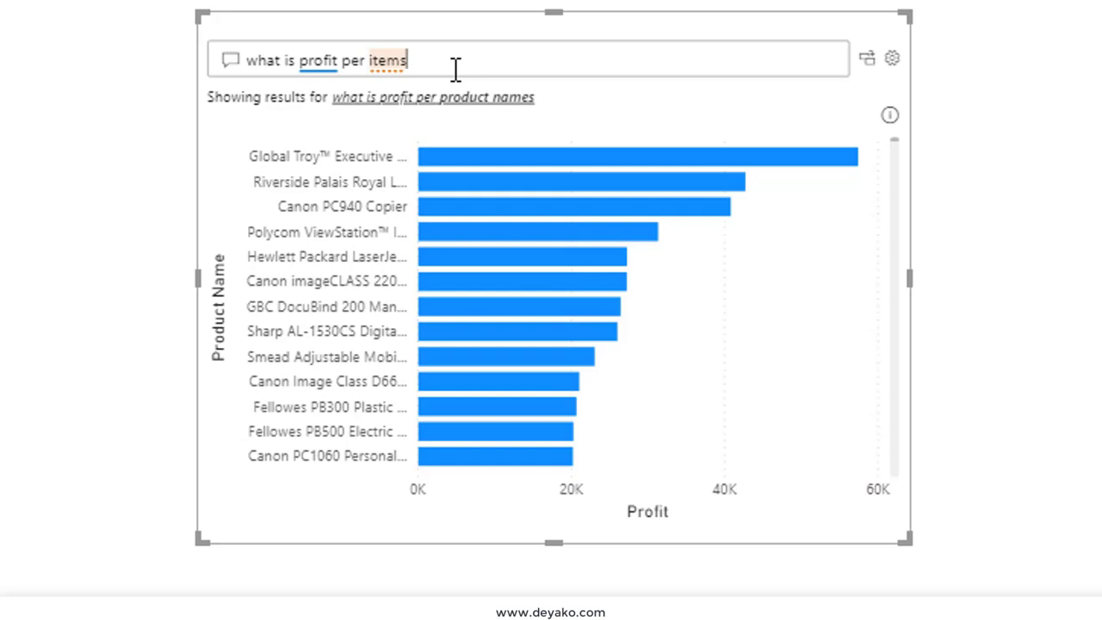
double_click(333, 68)
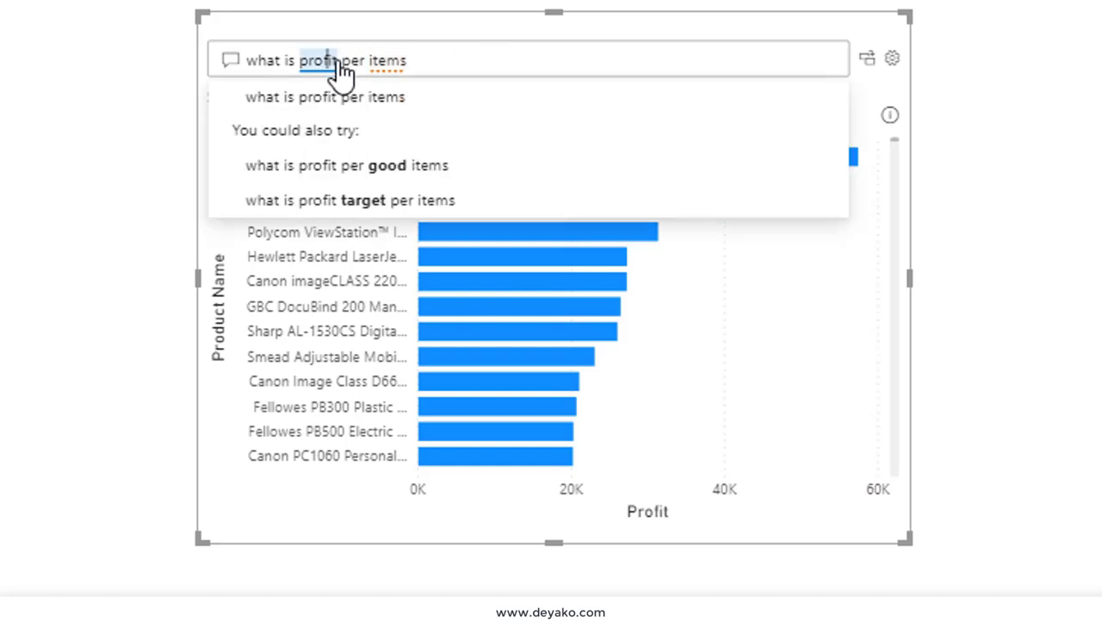
type("profiite")
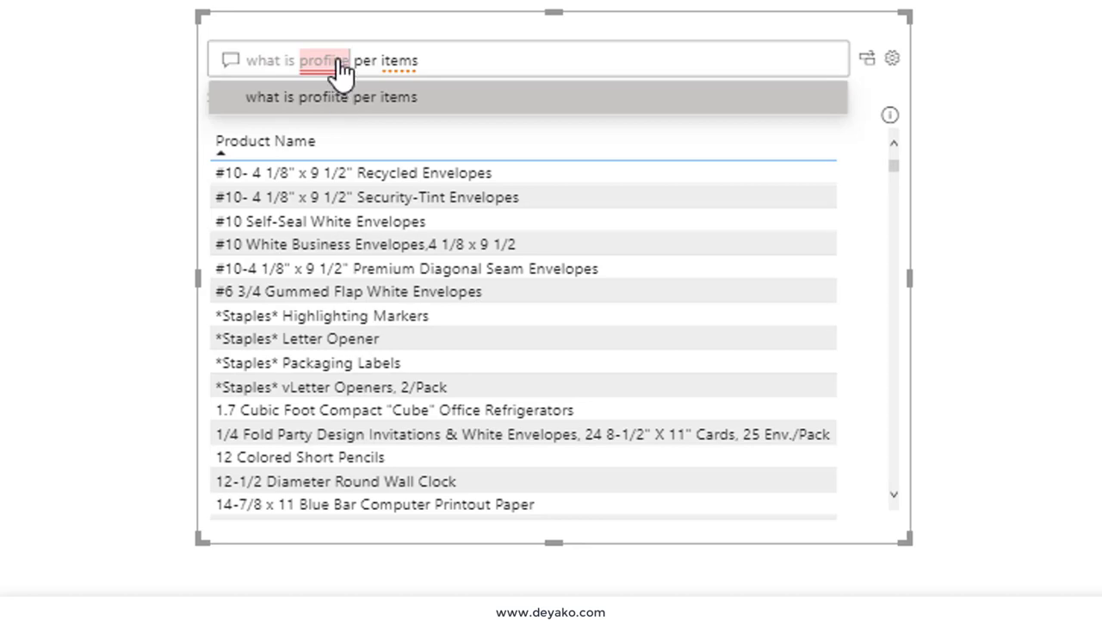
key("BackSpace")
key("BackSpace")
key("BackSpace")
type("t")
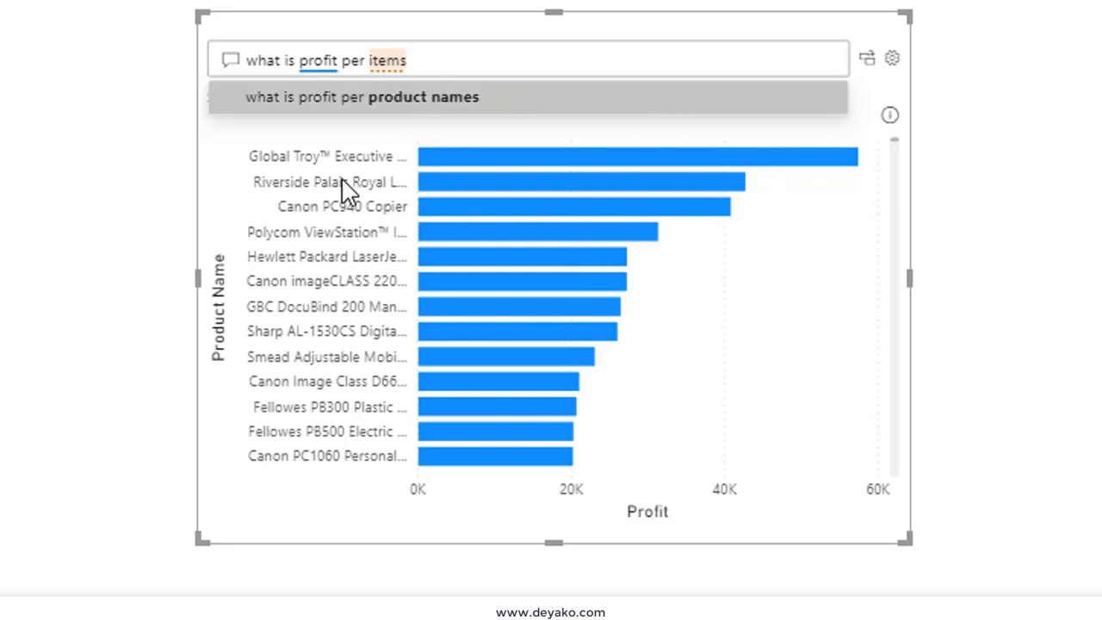
Step: Accept the product names interpretation and go to Teach Q&A in the Q&A setup
left_click(352, 141)
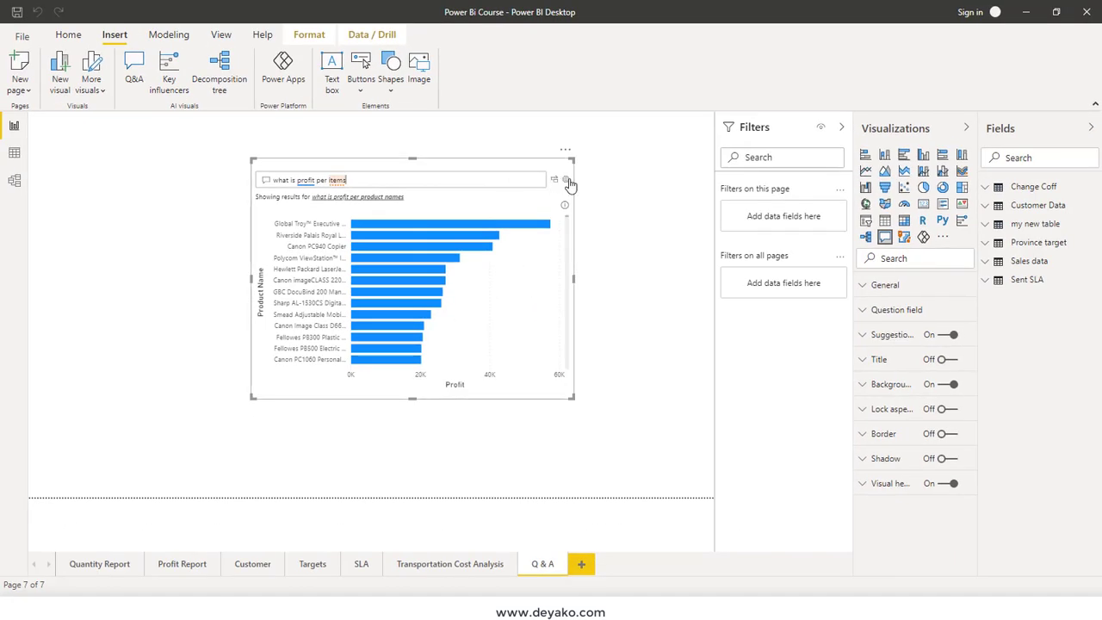
left_click(565, 179)
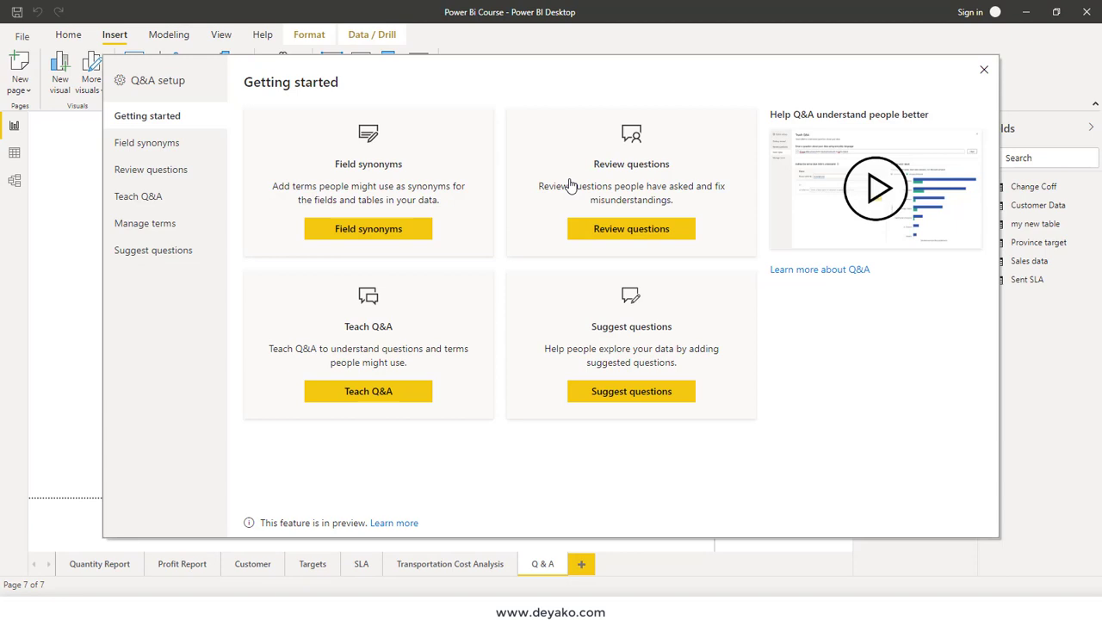
left_click(168, 199)
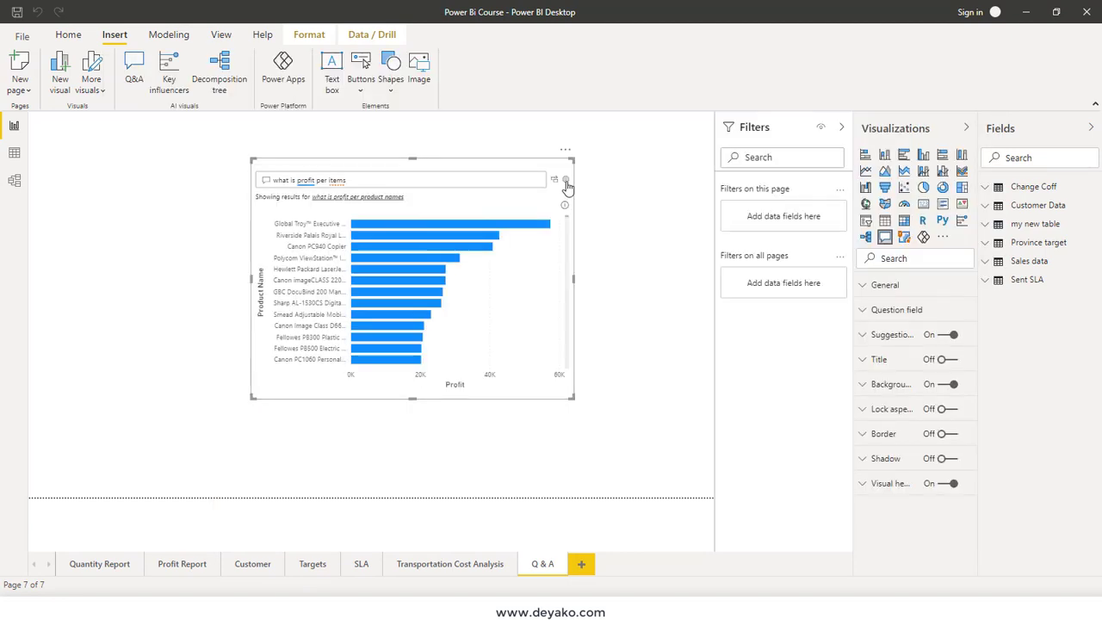
left_click(566, 180)
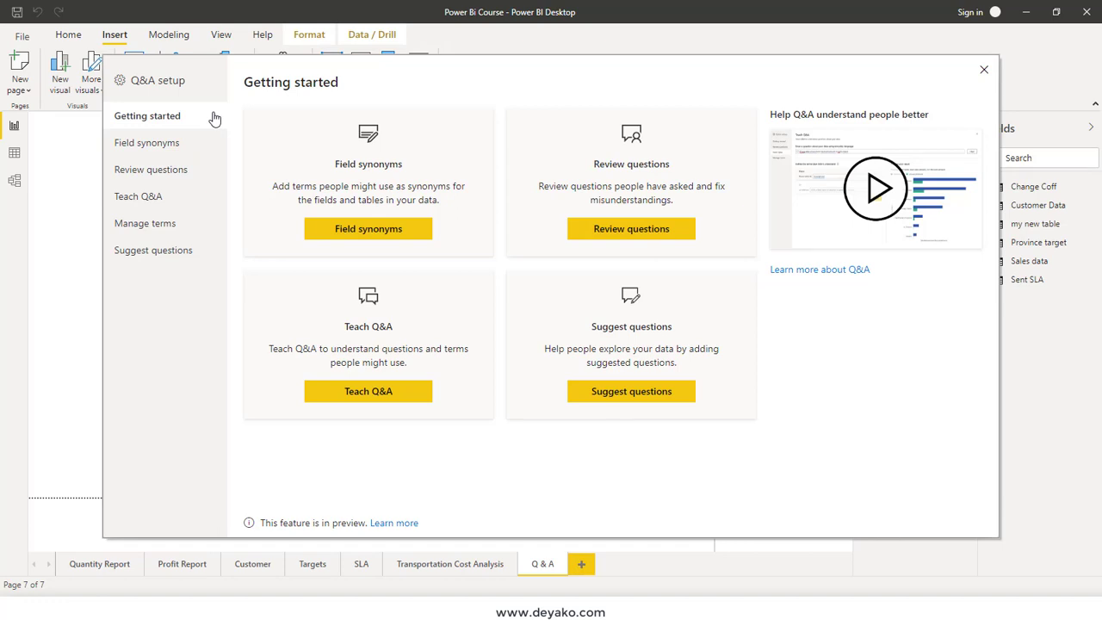
left_click(189, 198)
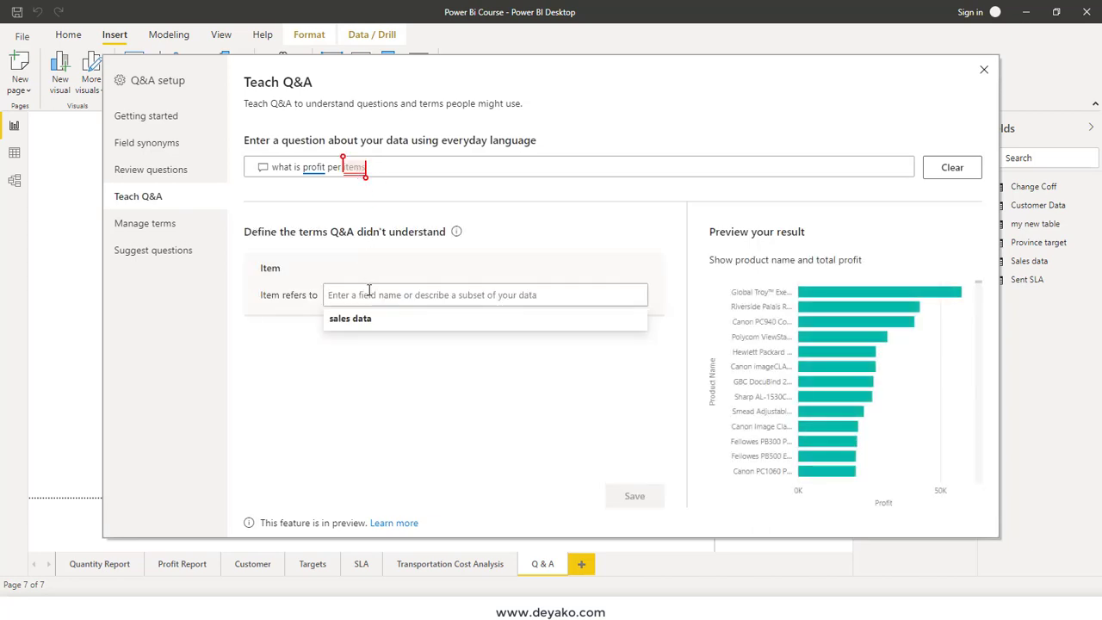
Step: Define Item as product name, save it, and rerun the items question on the report
type("pro")
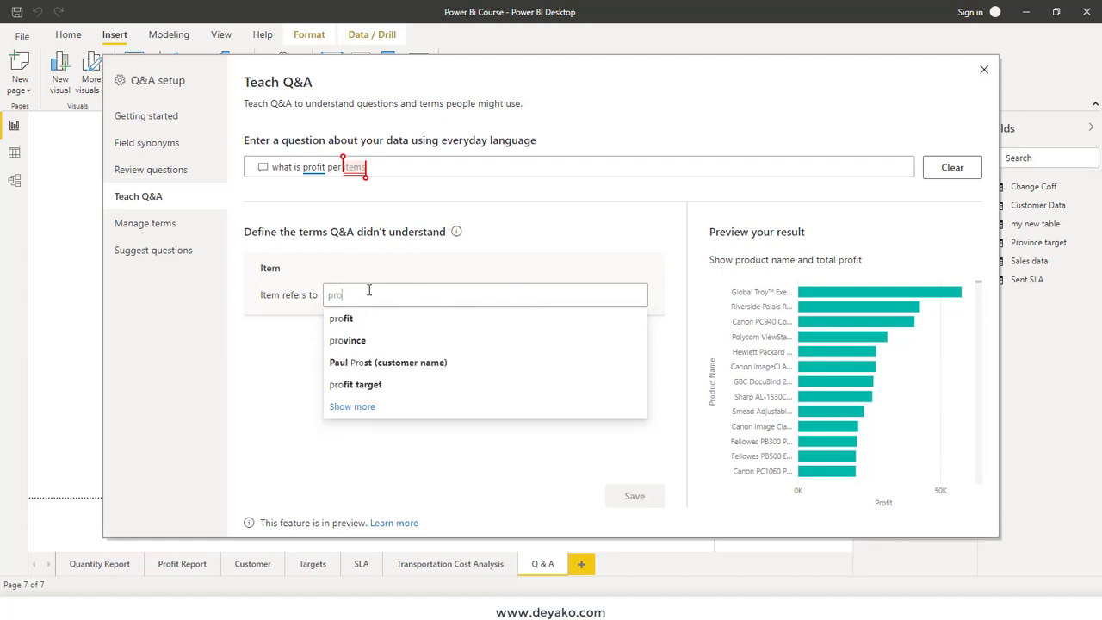
type("du")
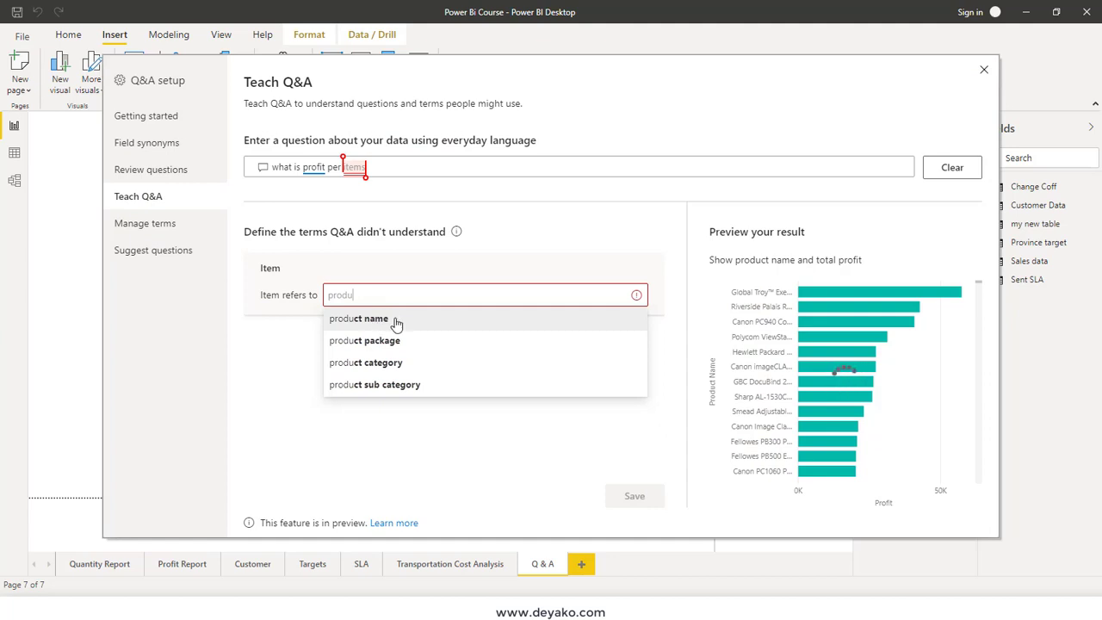
left_click(396, 321)
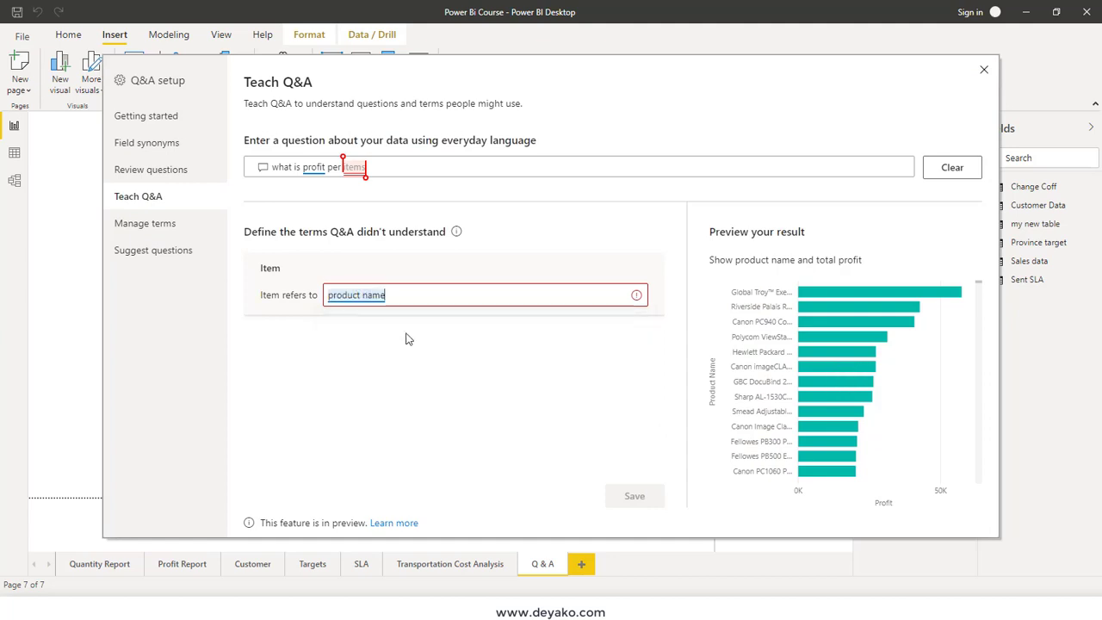
left_click(634, 498)
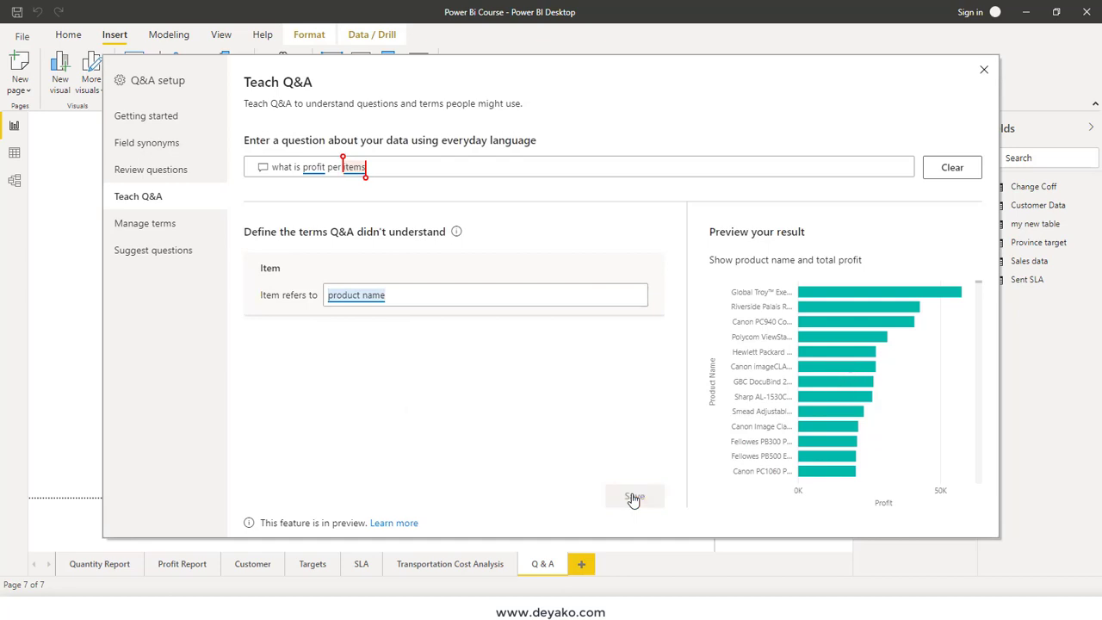
left_click(984, 70)
left_click(345, 179)
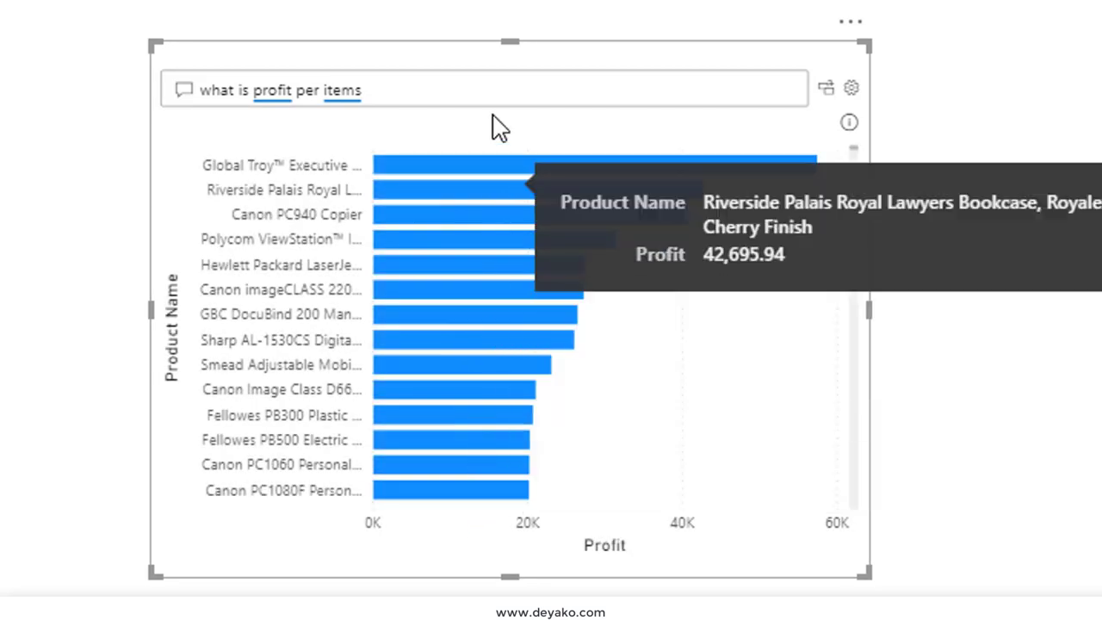
Step: Replace the question with 'how much profit per people', which returns only a 2.34M total
triple_click(373, 83)
key("BackSpace")
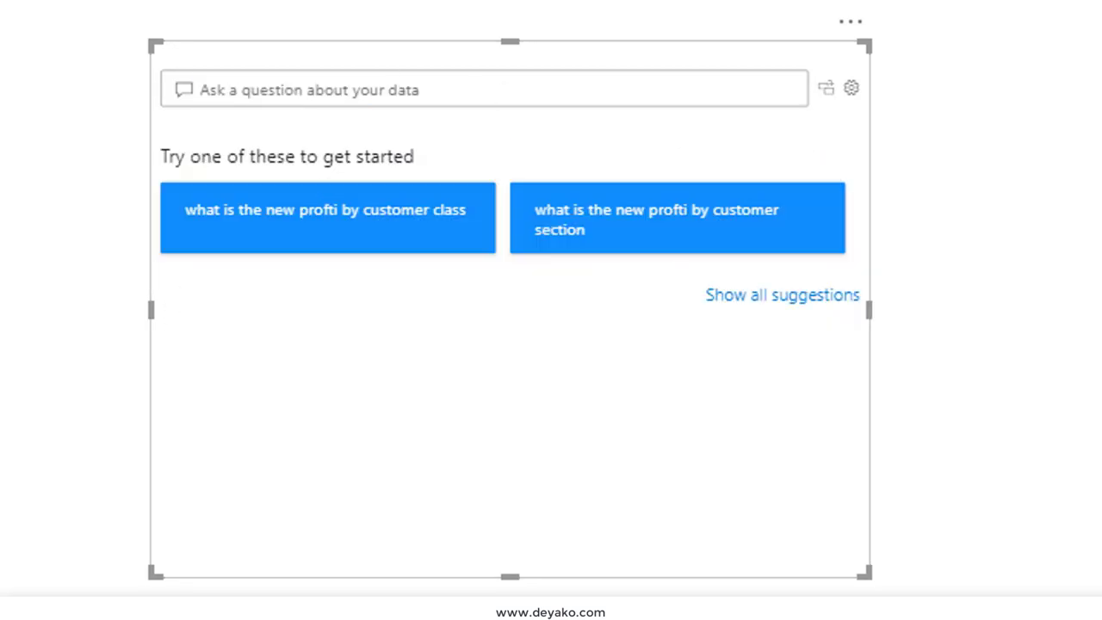
type("how muc")
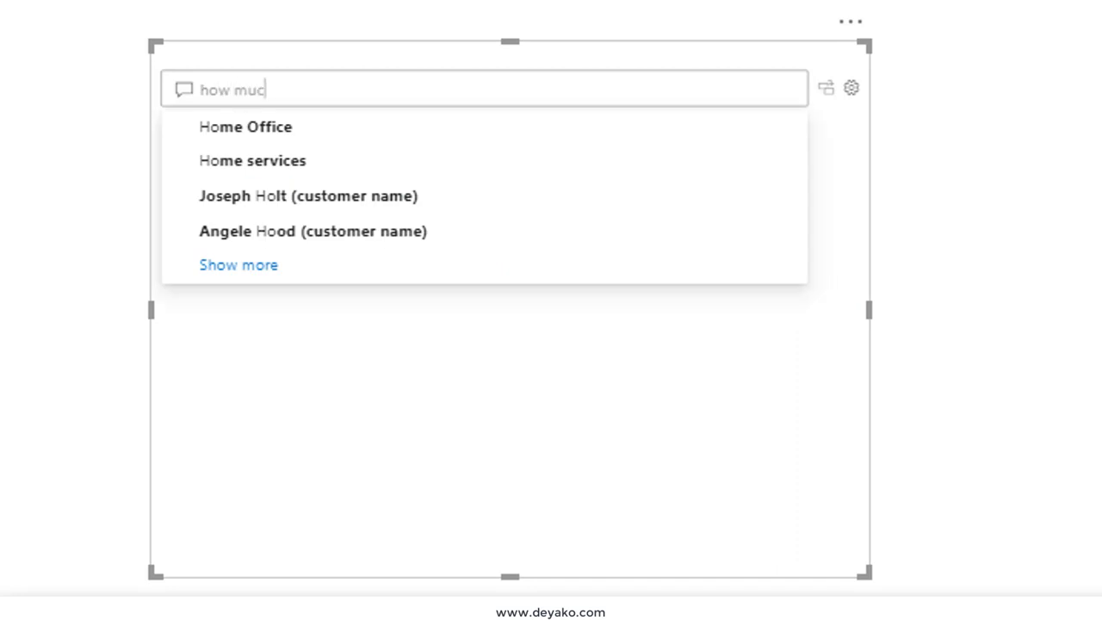
type("h profit p")
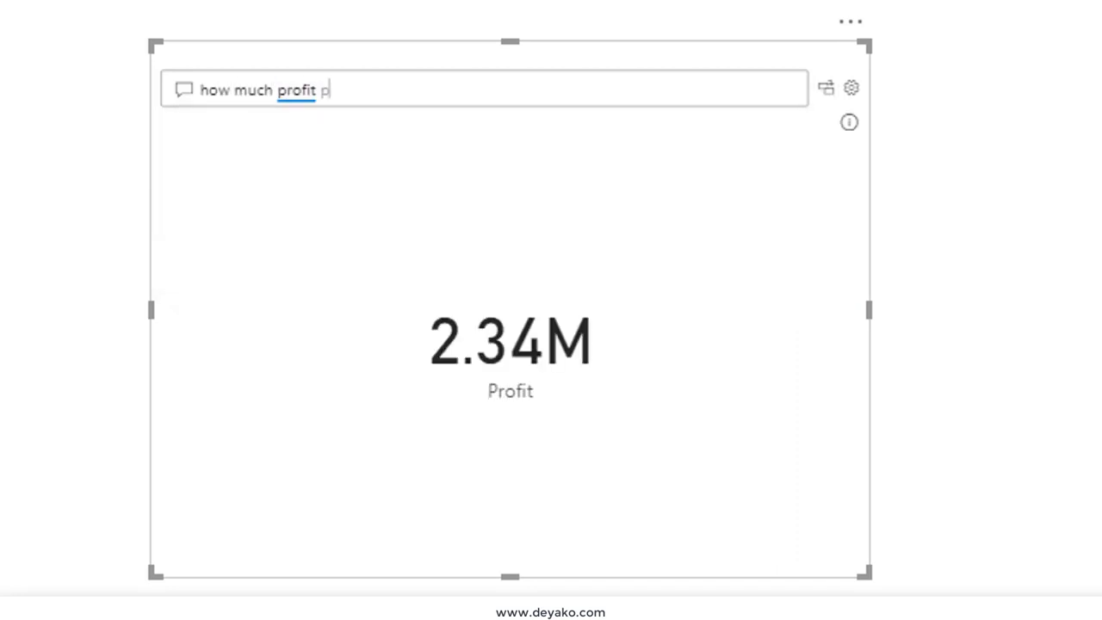
type("er people")
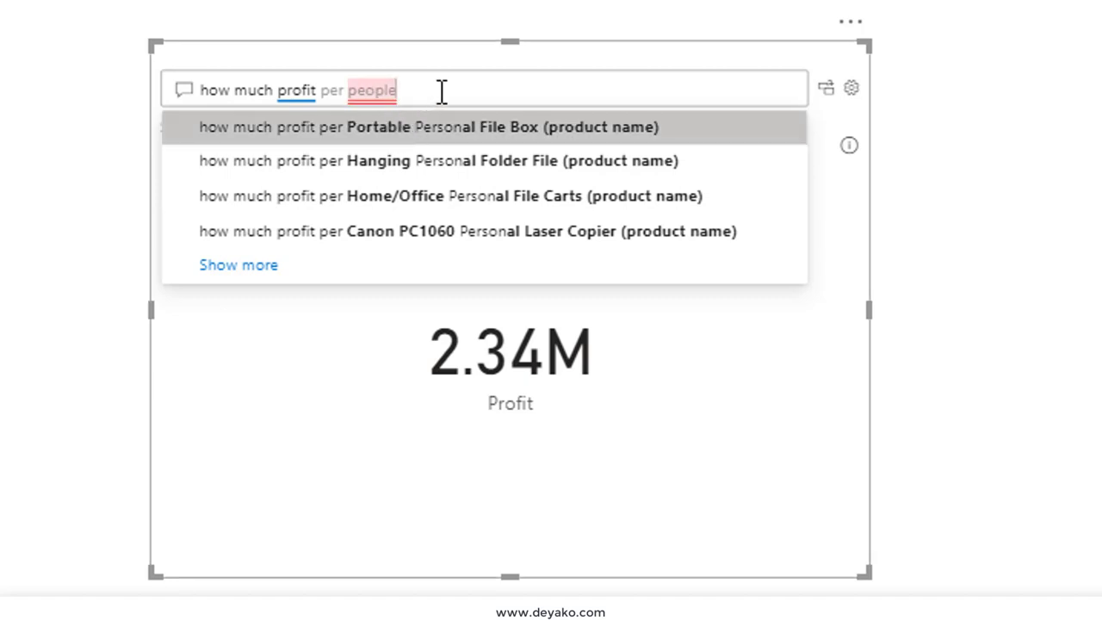
left_click(826, 409)
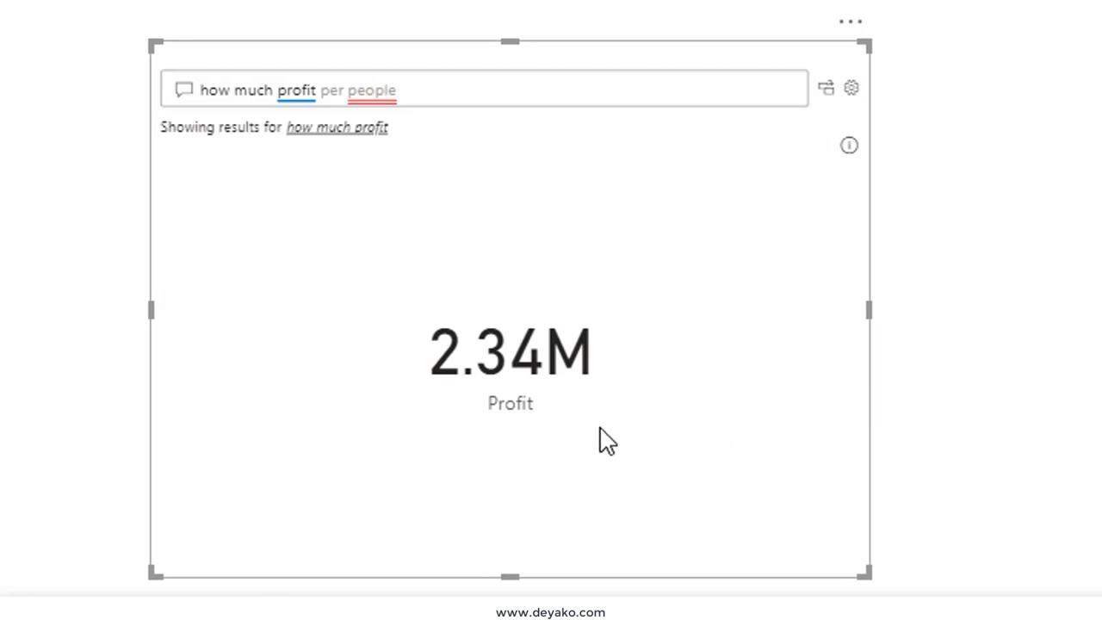
mouse_move(589, 356)
left_click(860, 89)
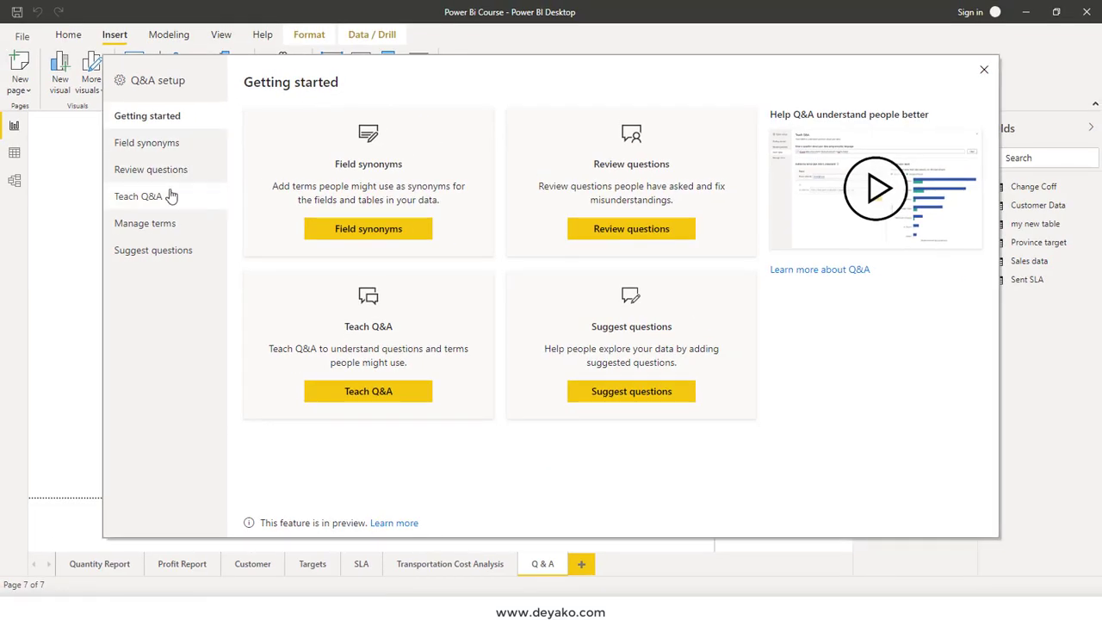
Step: In Teach Q&A, define Person as customer name, save it, and close the setup
left_click(171, 197)
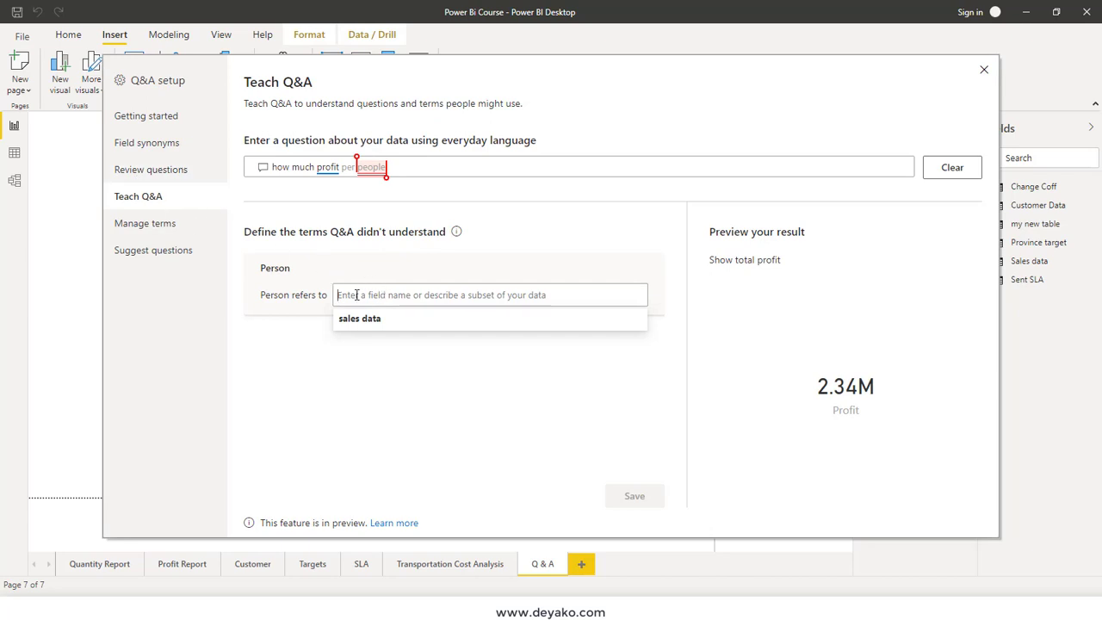
type("customer")
double_click(357, 295)
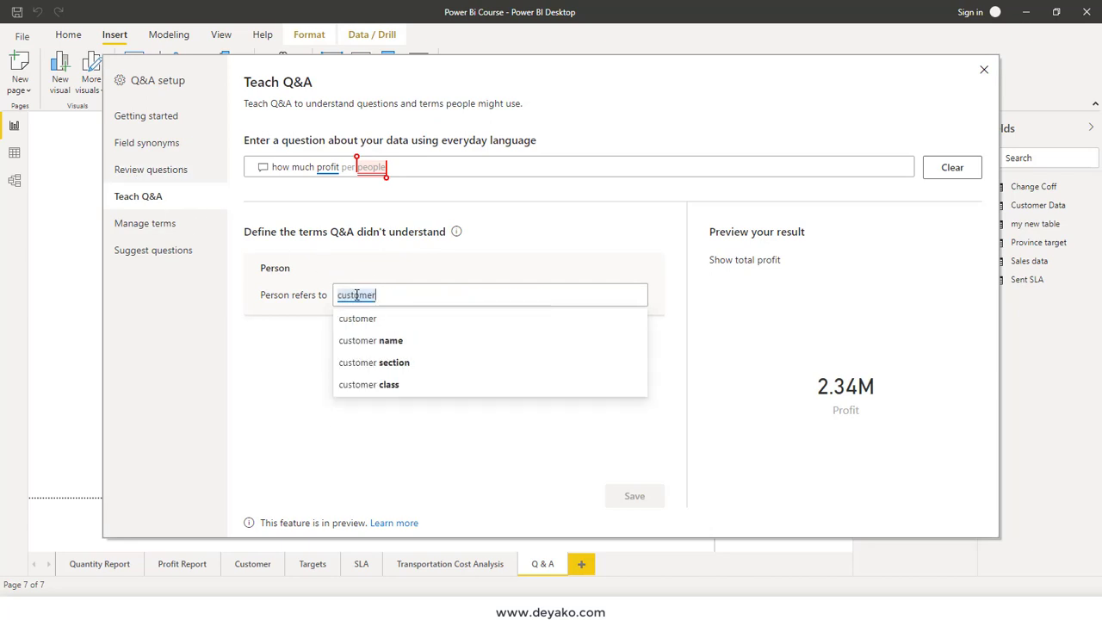
type("m")
double_click(356, 294)
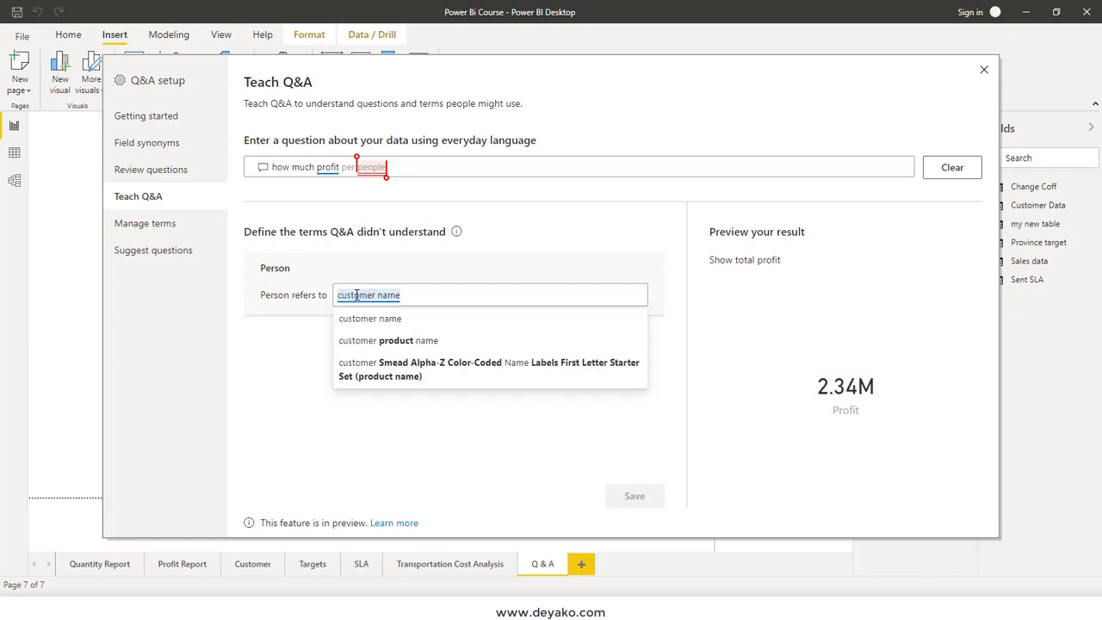
left_click(647, 498)
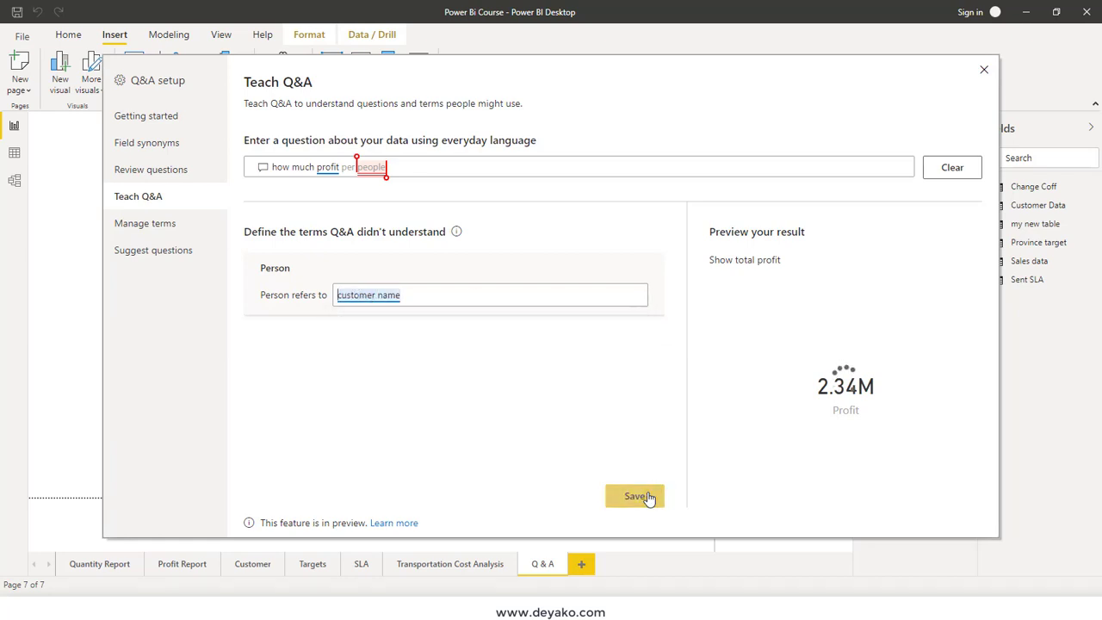
left_click(648, 498)
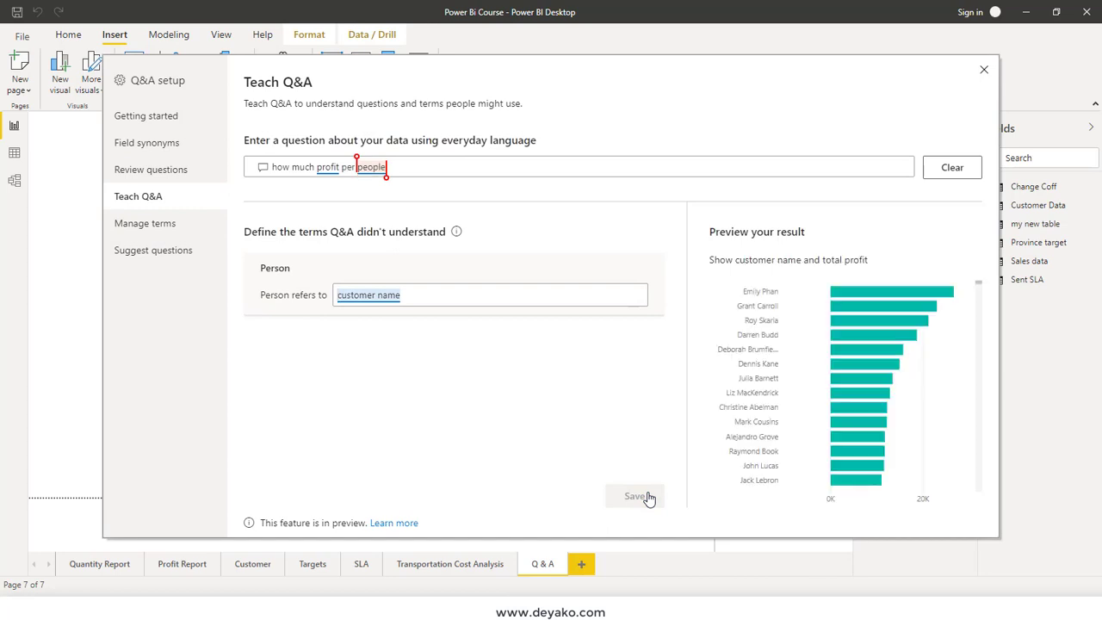
left_click(986, 70)
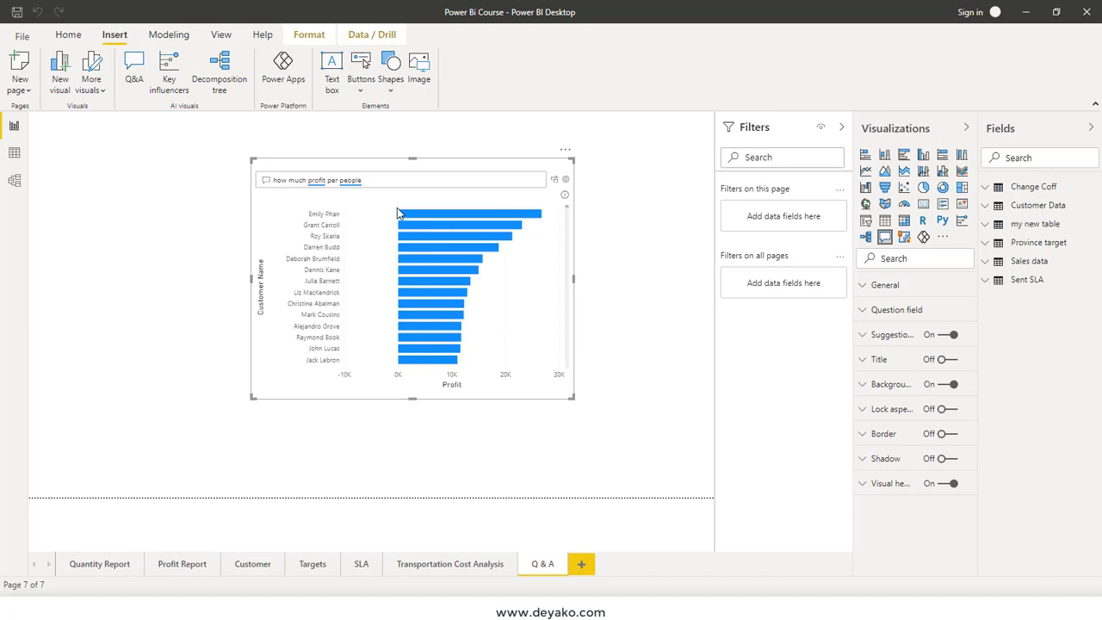
Step: Move the Q&A visual lower and further left, then select 'people' in the question
mouse_move(522, 166)
left_mouse_down()
mouse_move(319, 160)
mouse_move(445, 226)
left_mouse_up()
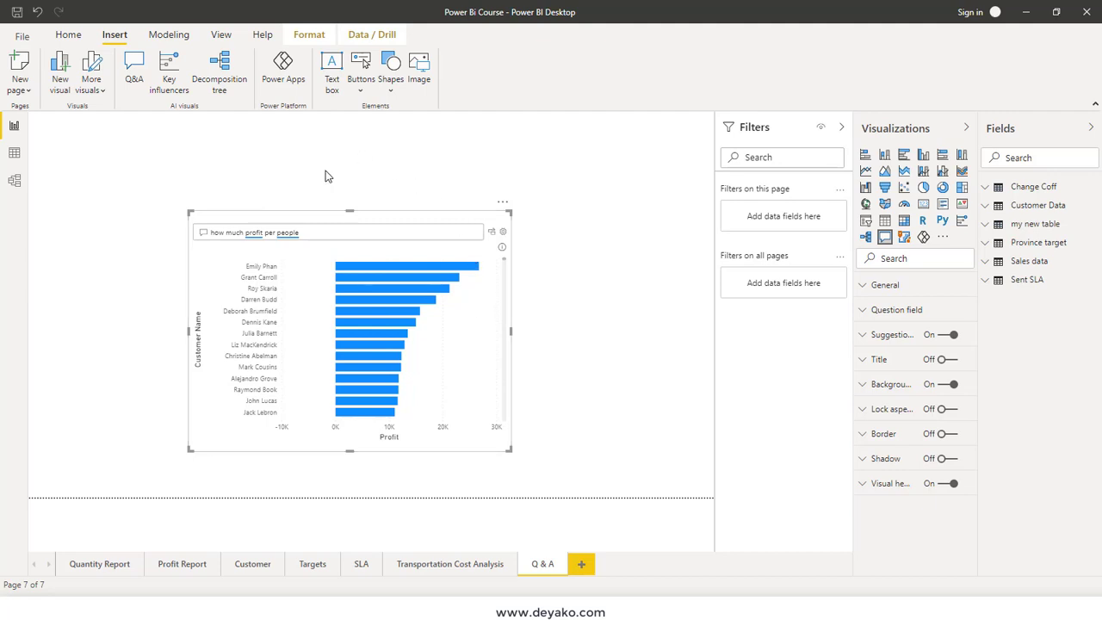
double_click(305, 232)
left_click(332, 235)
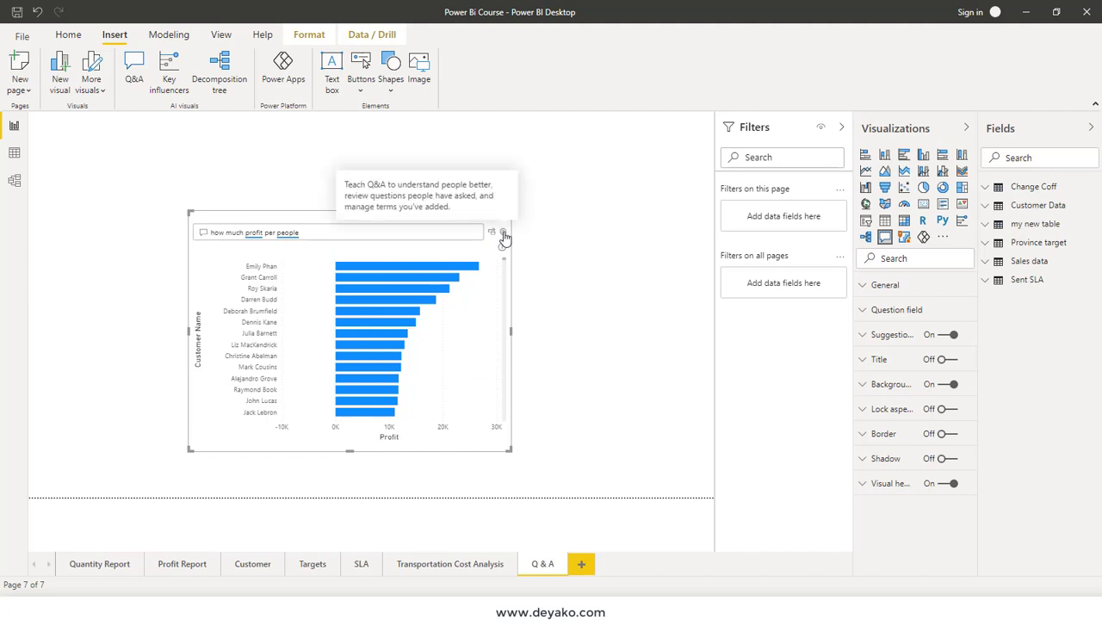
double_click(288, 233)
left_click(502, 235)
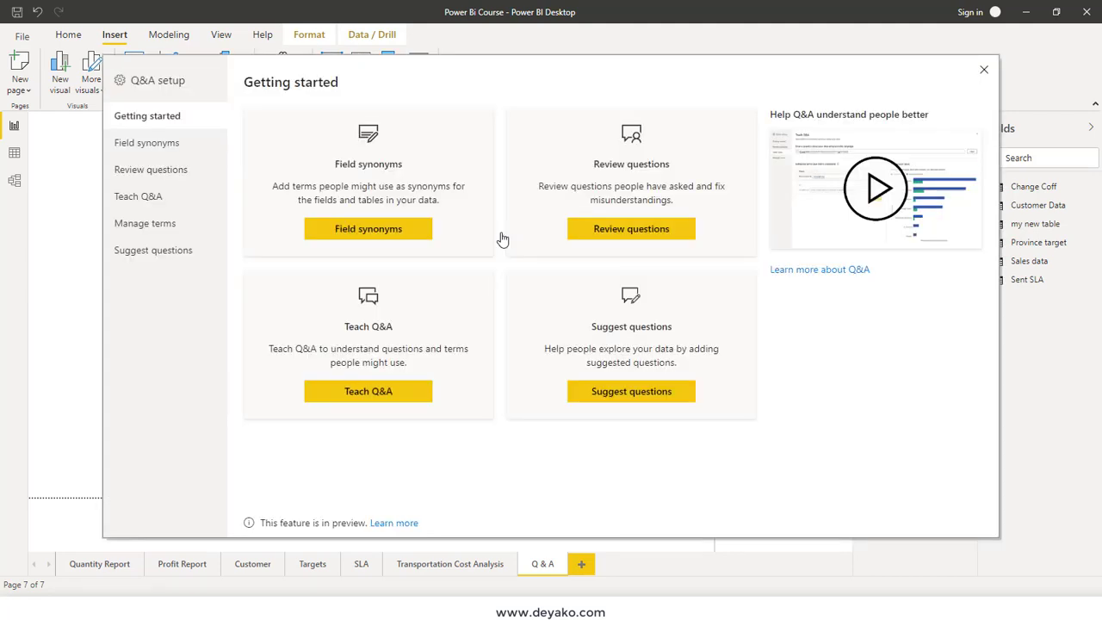
left_click(147, 170)
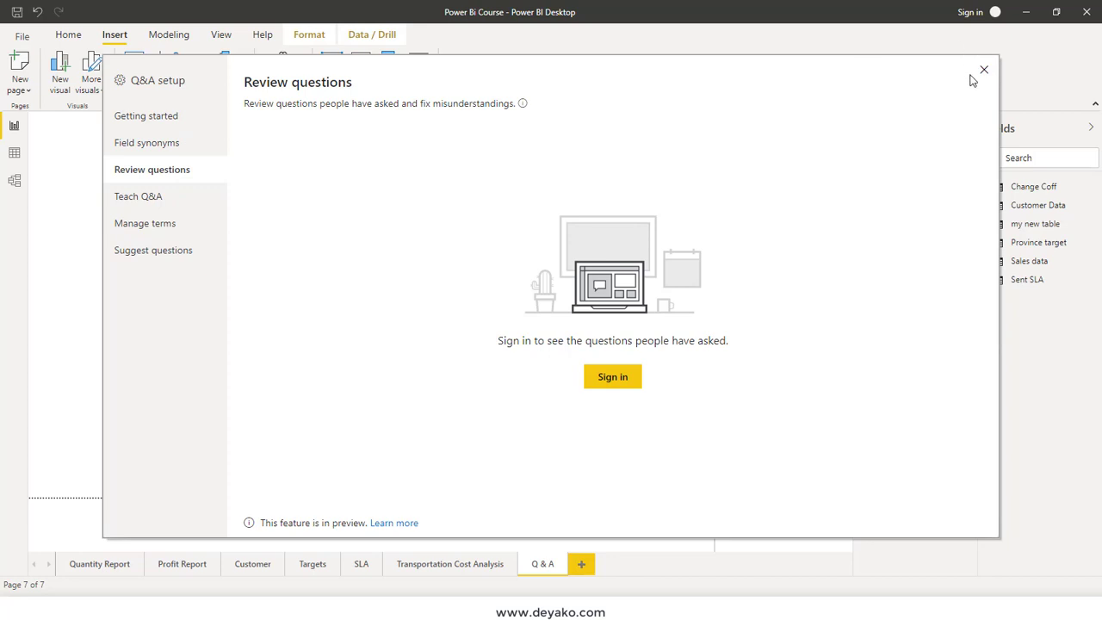
left_click(984, 69)
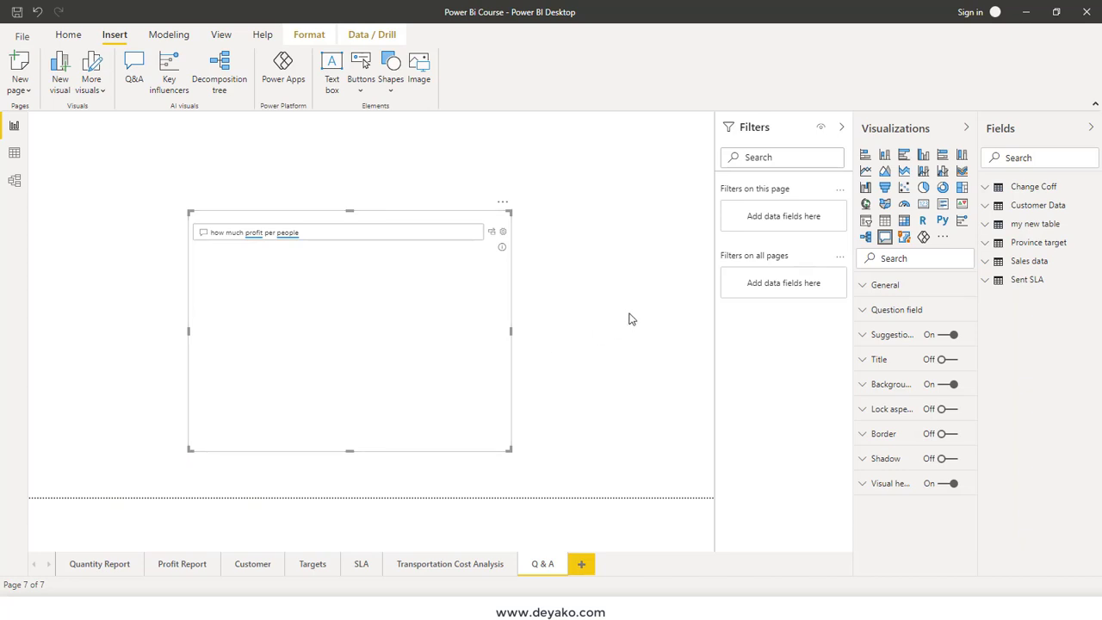
Step: Clear the question, enlarge the visual, and chart 'top product sub categories by new profti'
triple_click(313, 232)
key("BackSpace")
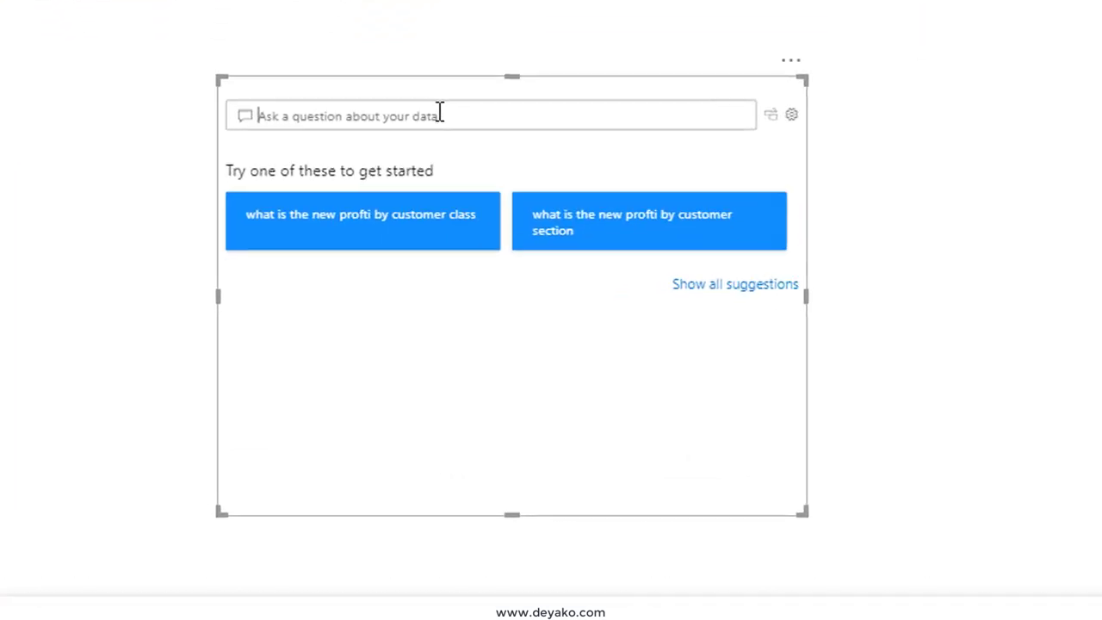
left_click(766, 284)
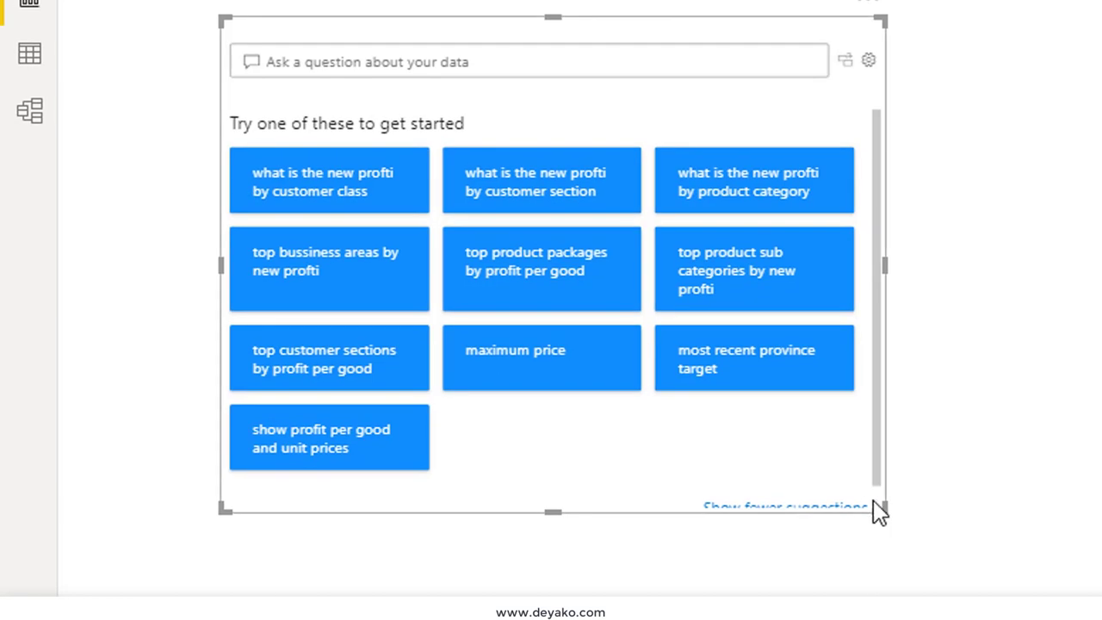
left_click_drag(880, 512, 1055, 588)
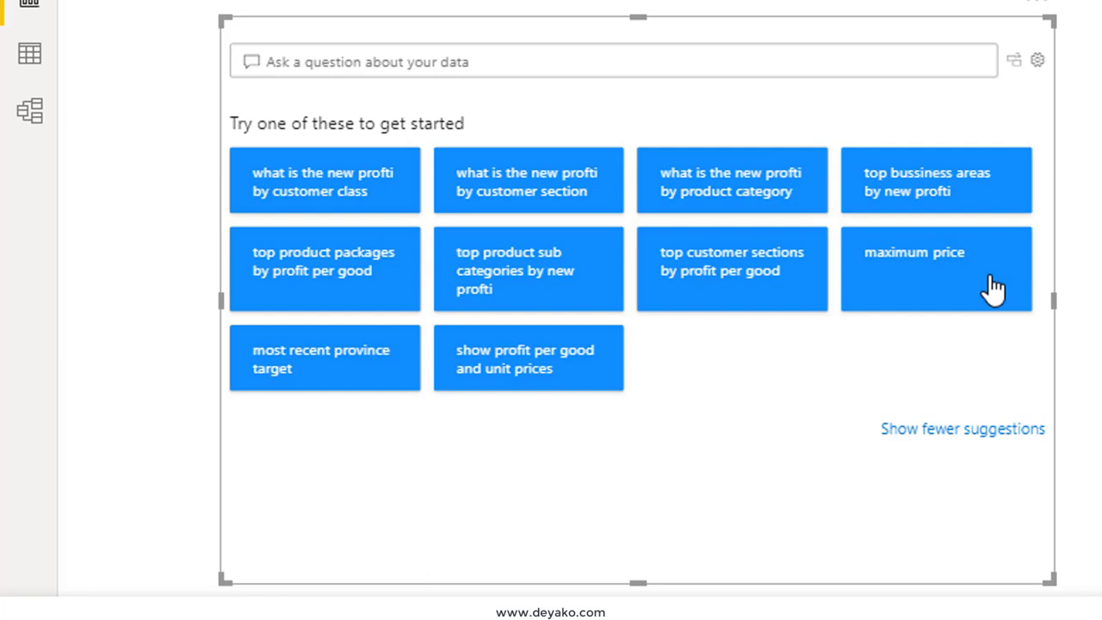
left_click(570, 290)
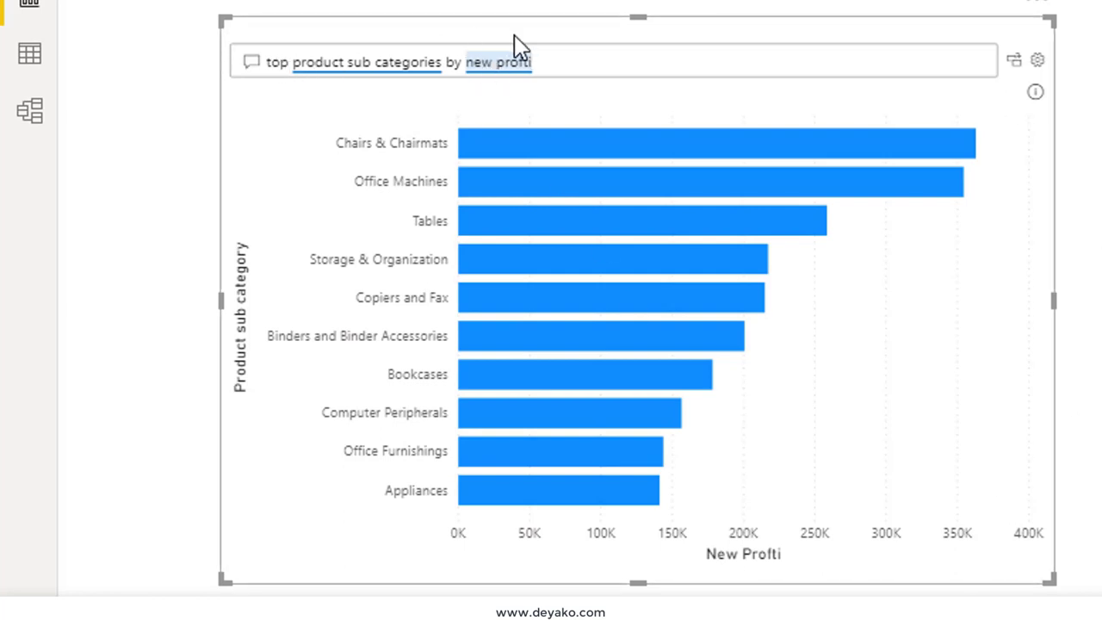
Step: Append 'compare by profit' to the question and widen the resulting chart visual
type(" compare")
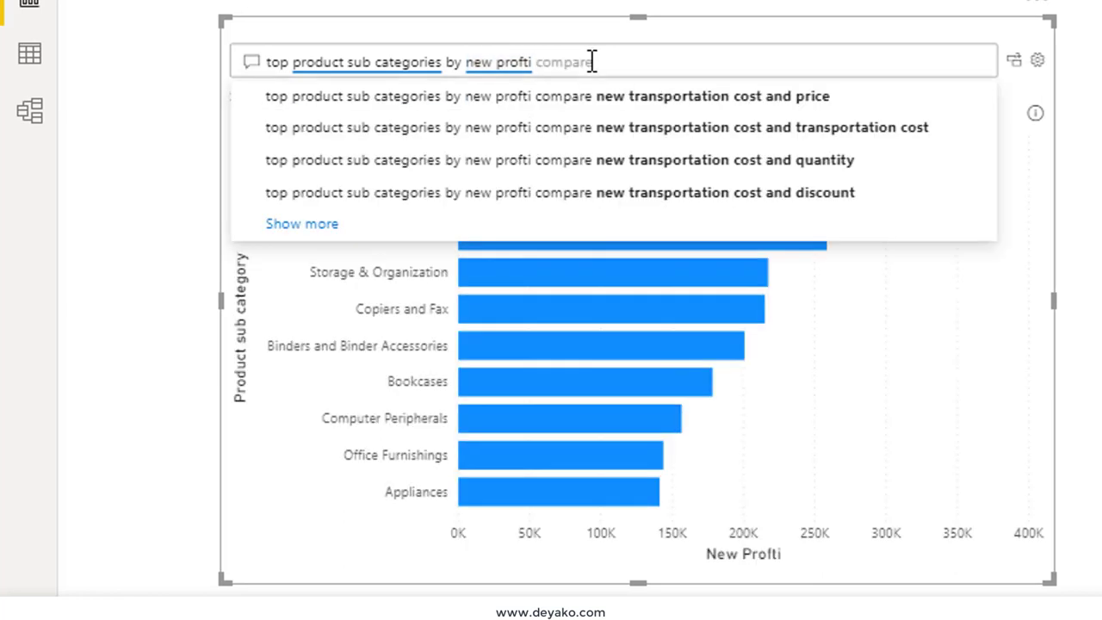
type(" by p")
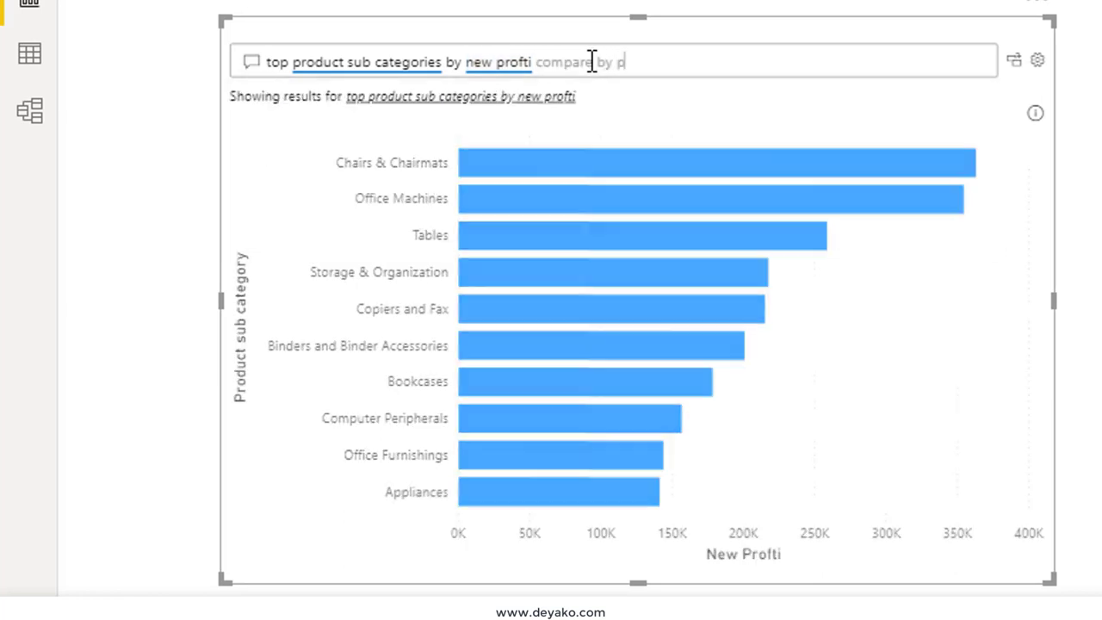
type("rofit")
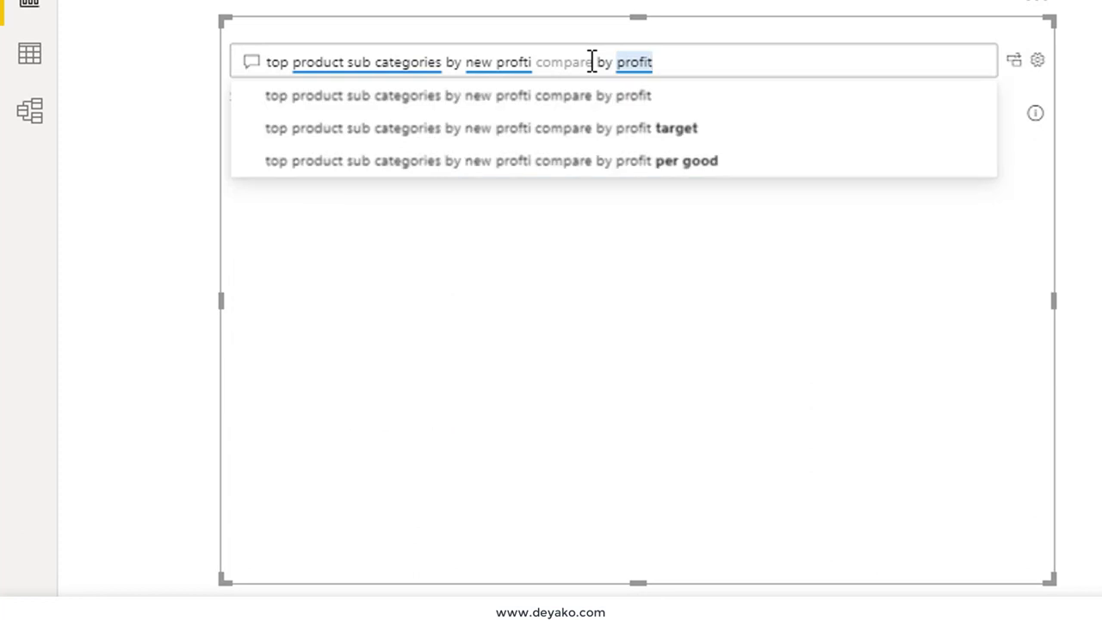
left_click(513, 100)
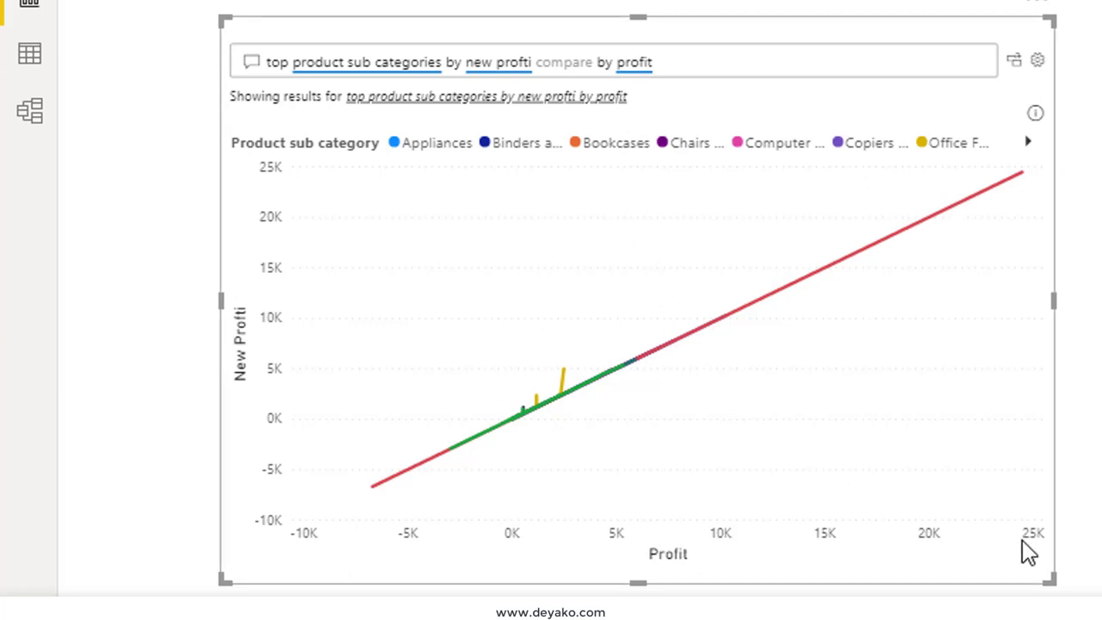
left_click_drag(1055, 592, 1090, 593)
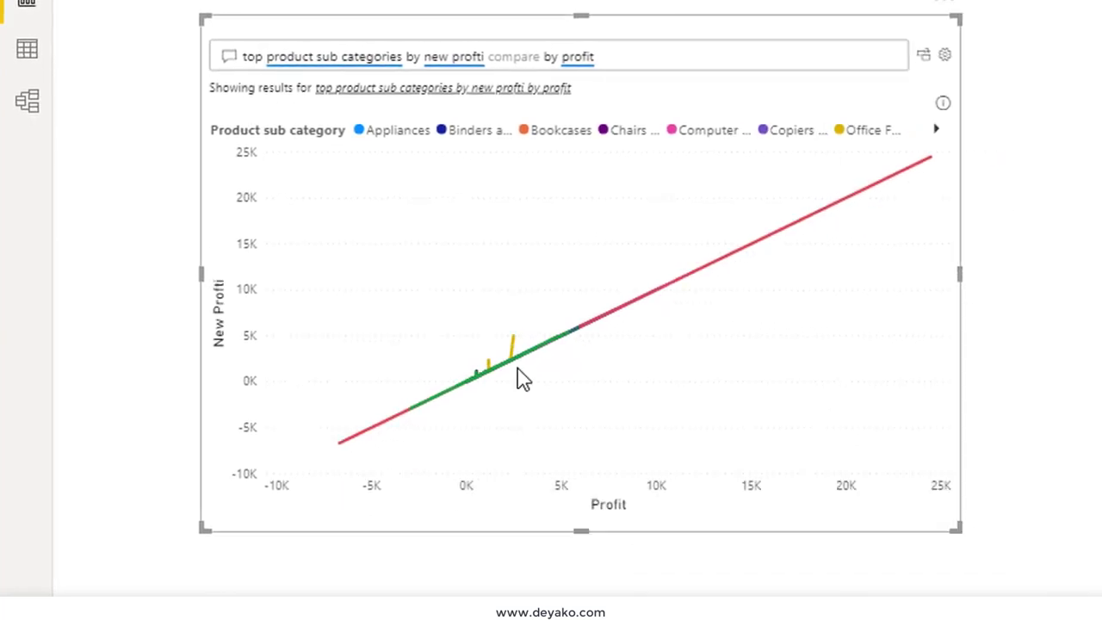
Step: Highlight 'product sub categories' and then 'new profti' in the question text, clearing each selection
left_click_drag(267, 56, 402, 56)
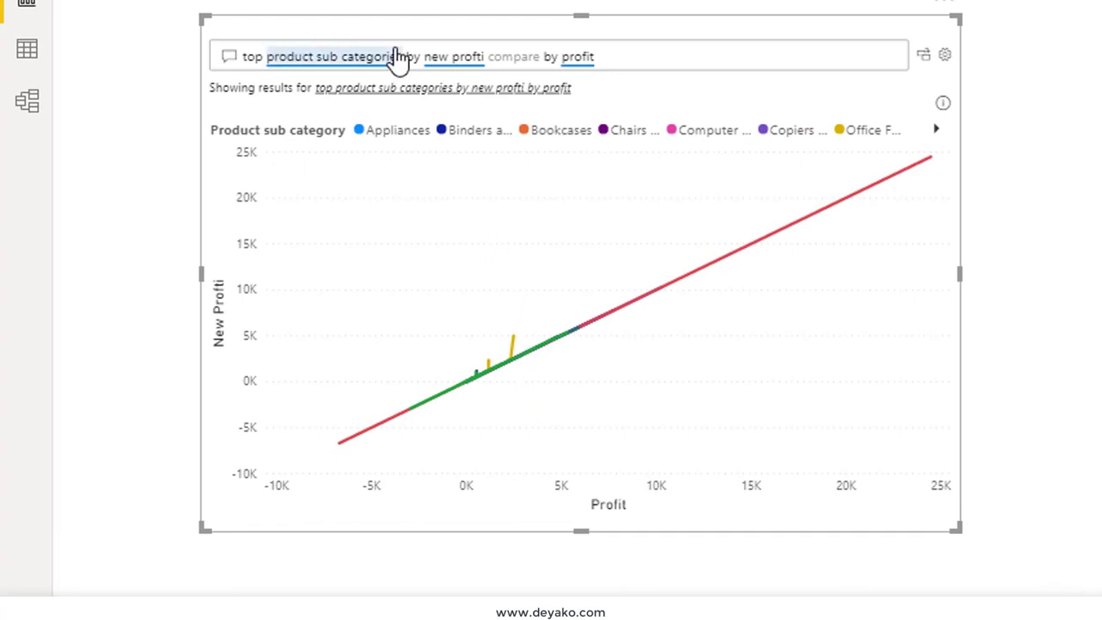
left_click(748, 61)
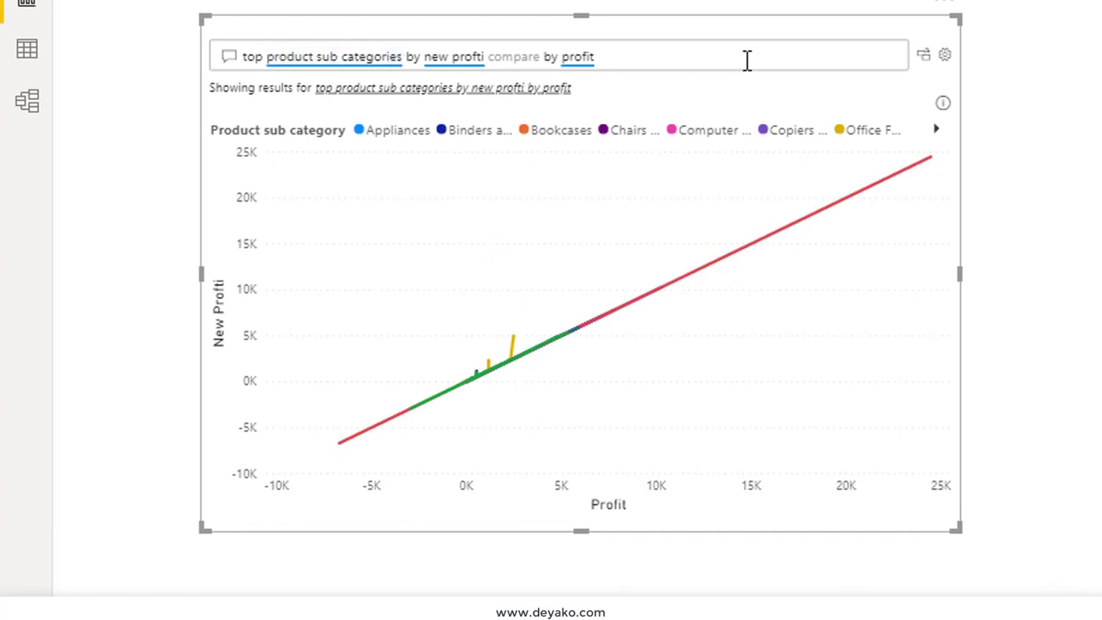
left_click_drag(424, 56, 486, 56)
left_click(609, 60)
Step: Replace the question with the suggestion 'what is the new profti by customer section', then deselect the visual
left_click(635, 54)
key("ctrl+a")
key("BackSpace")
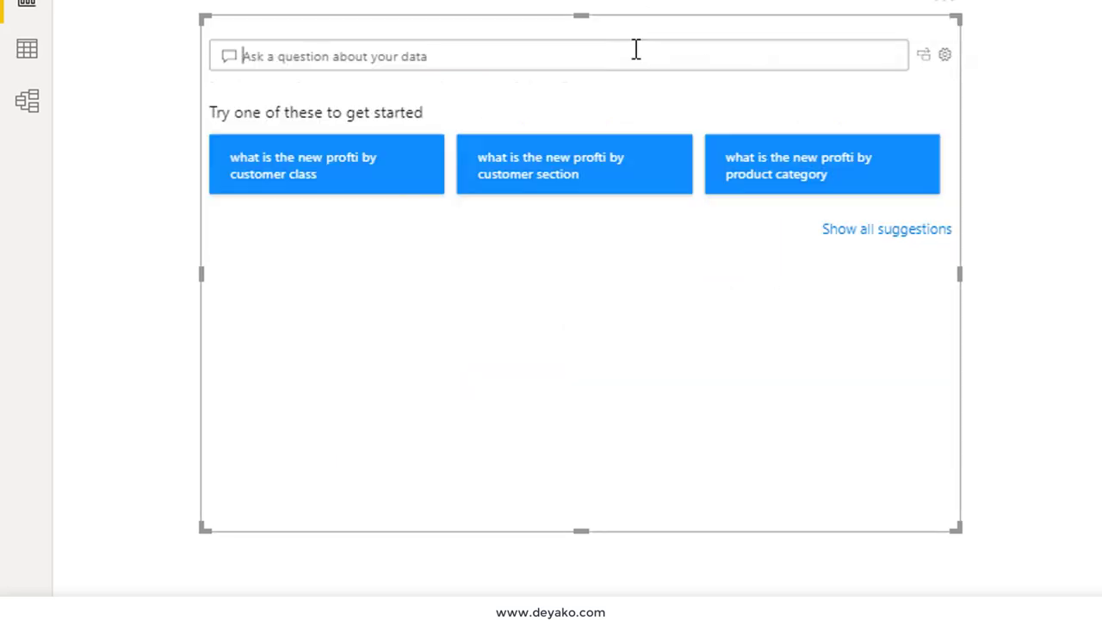
left_click(560, 172)
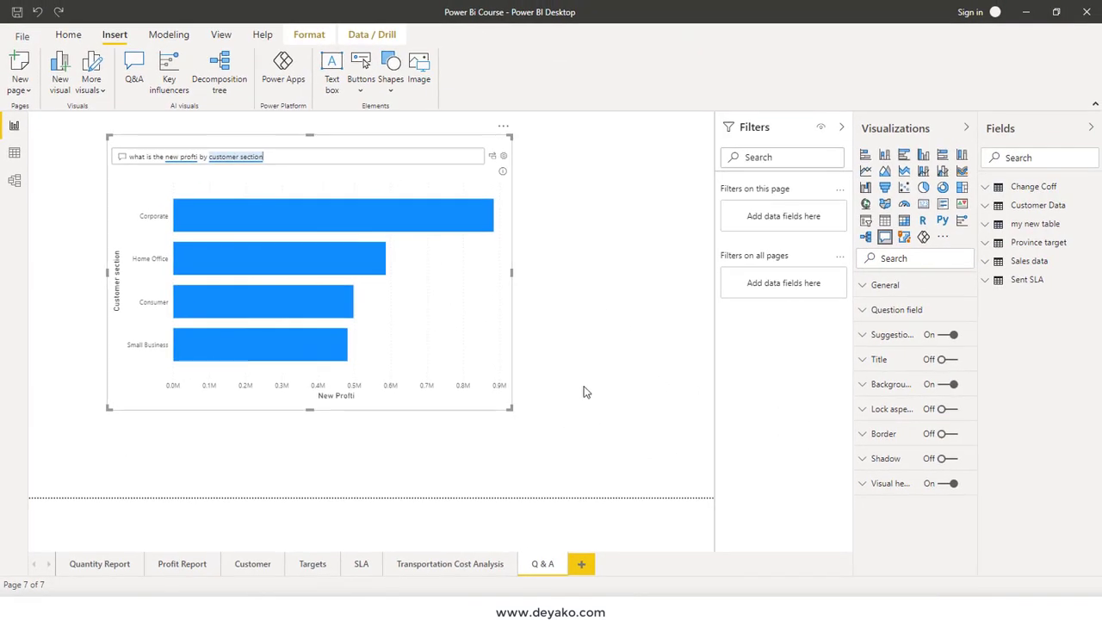
left_click(583, 389)
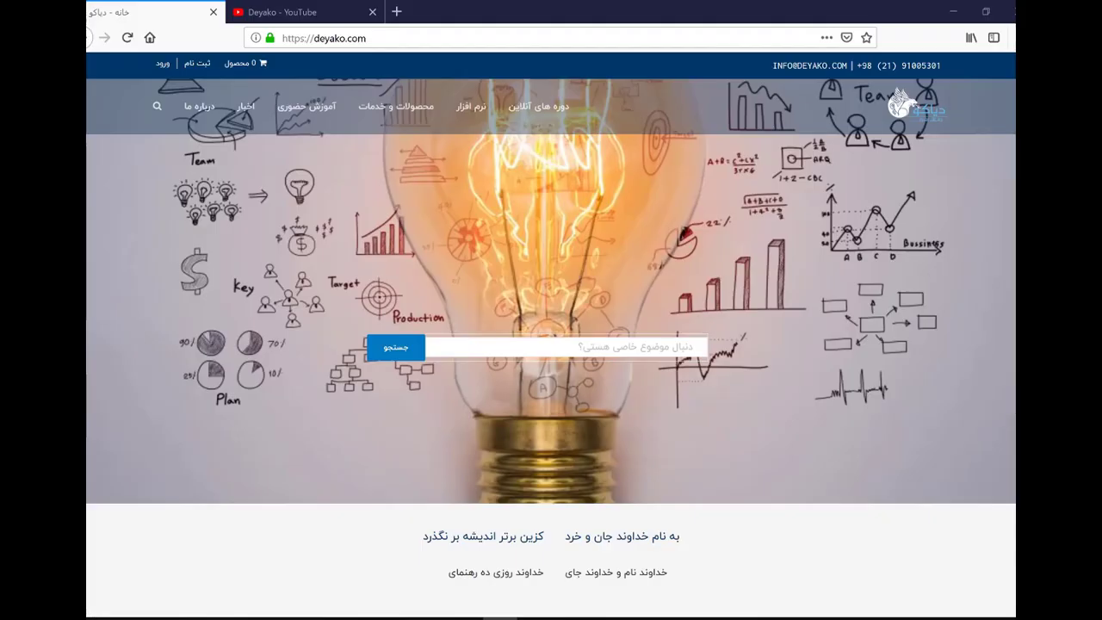
Step: Switch to the 'Deyako - YouTube' tab in Firefox
left_click(310, 12)
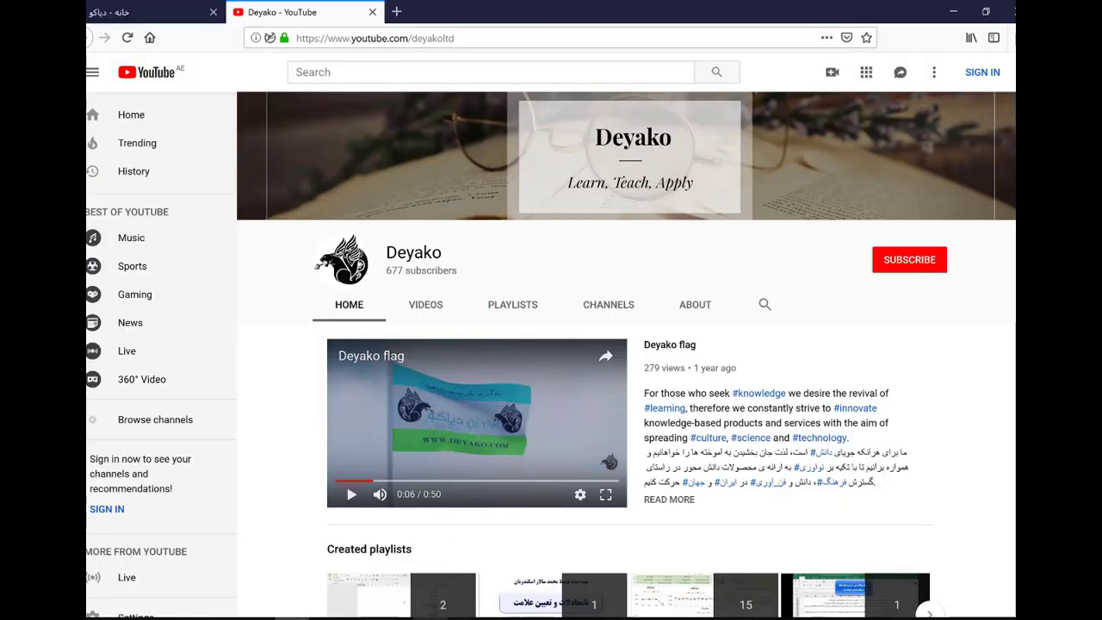